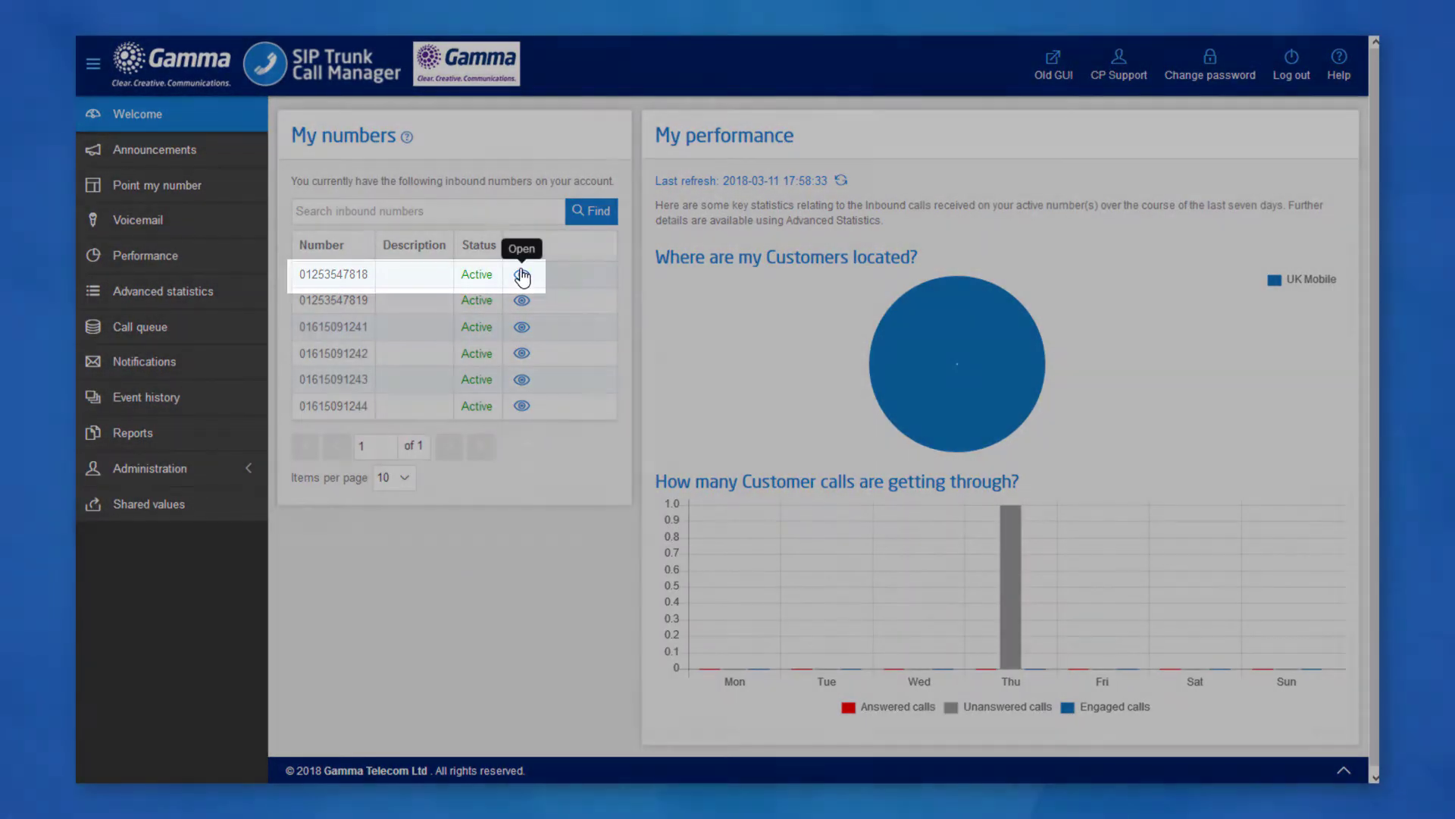
# Open the call plan list for the first number in My numbers.
pyautogui.click(522, 276)
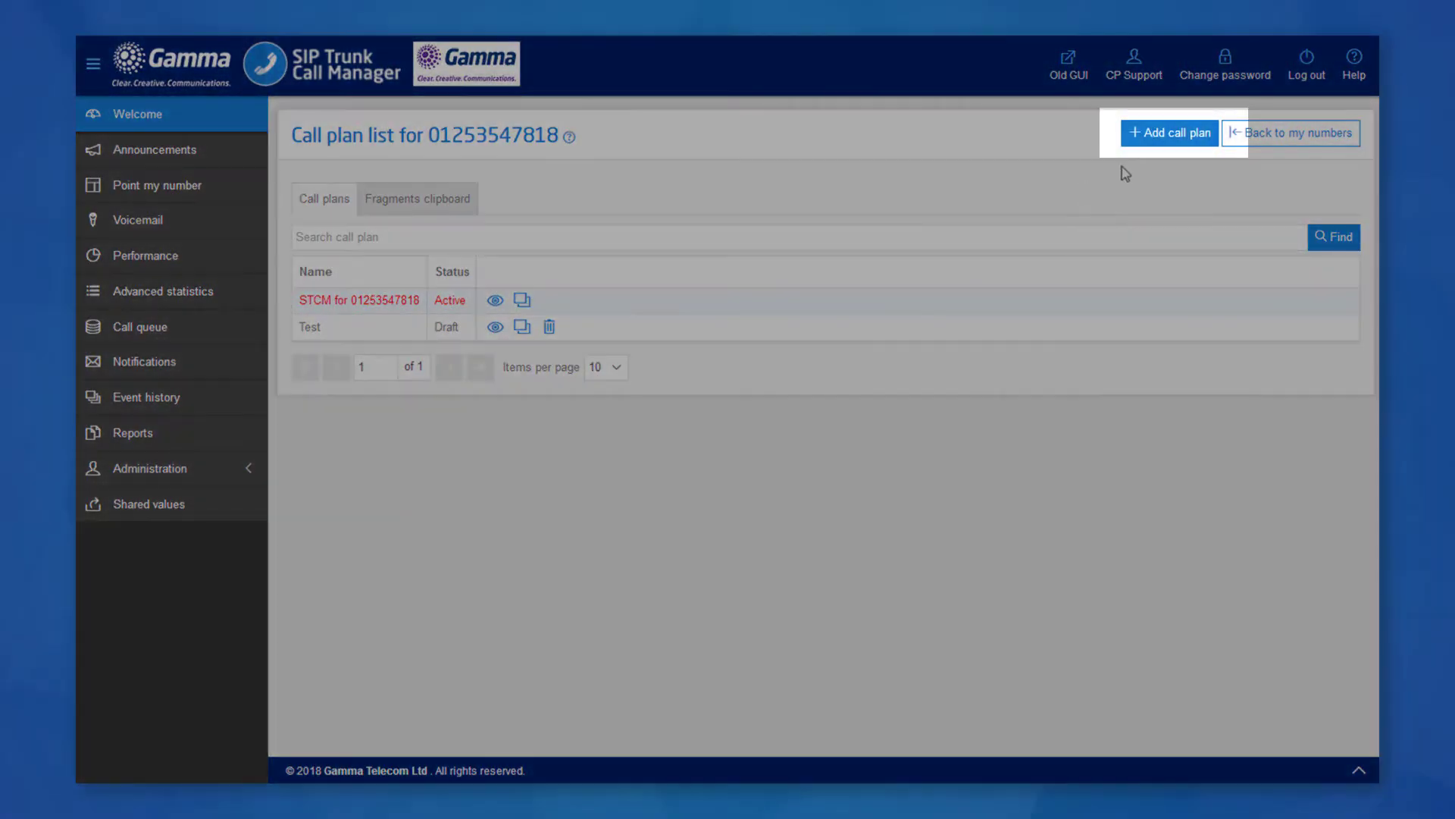
# Add and save a new call plan named 'Test Call Plan'.
pyautogui.click(1152, 136)
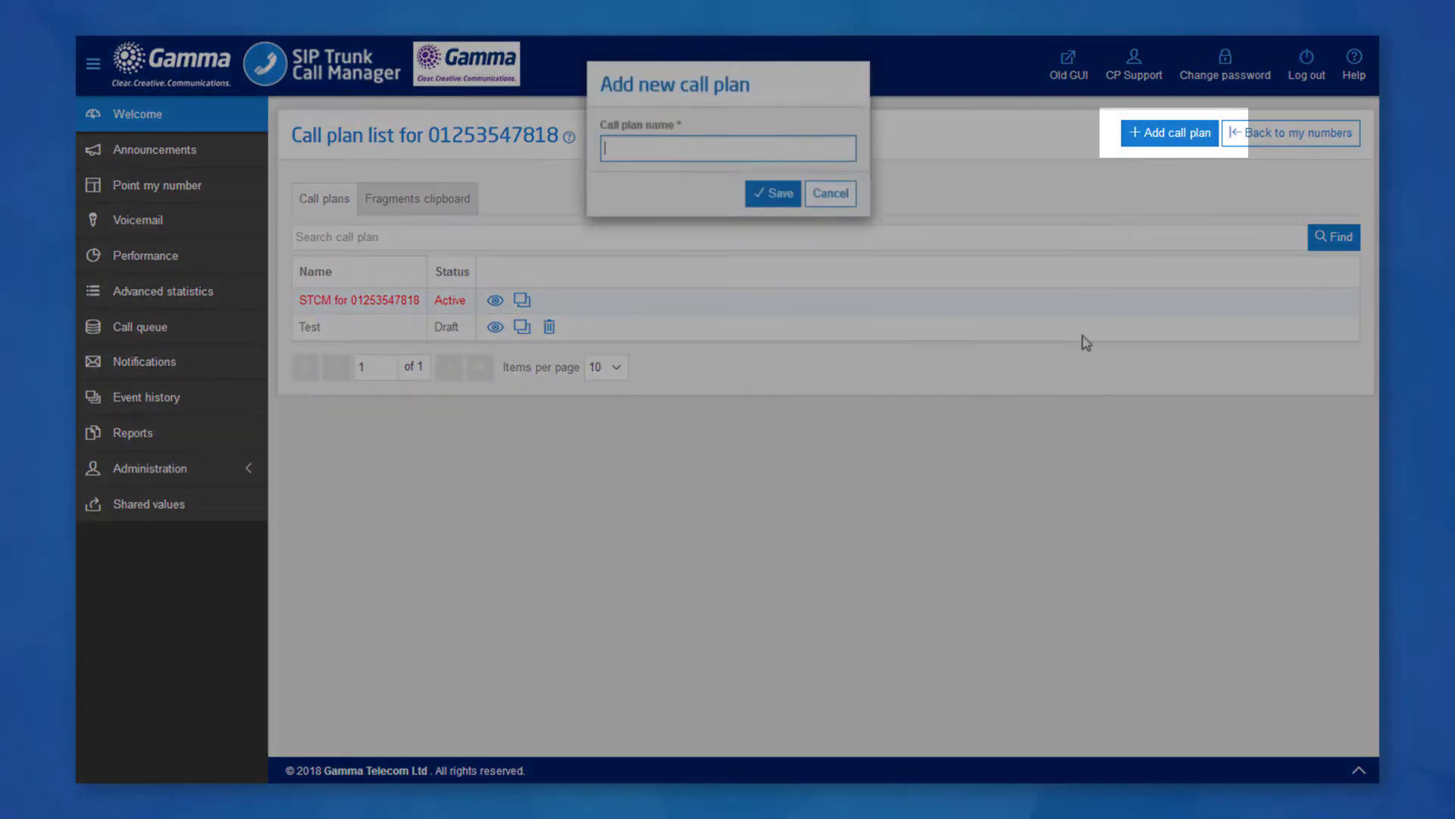
pyautogui.write('Test Call Plan')
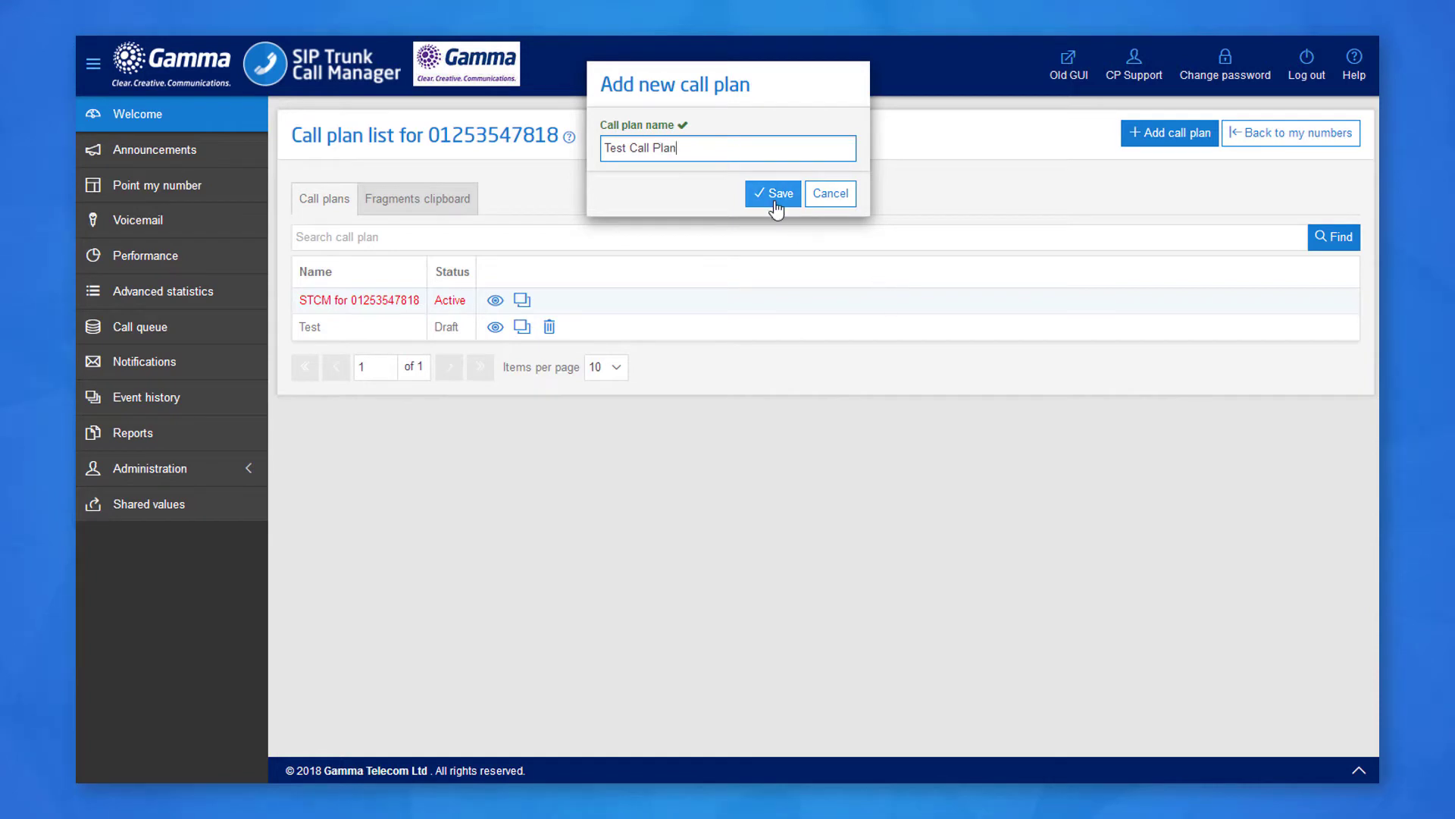
pyautogui.click(777, 199)
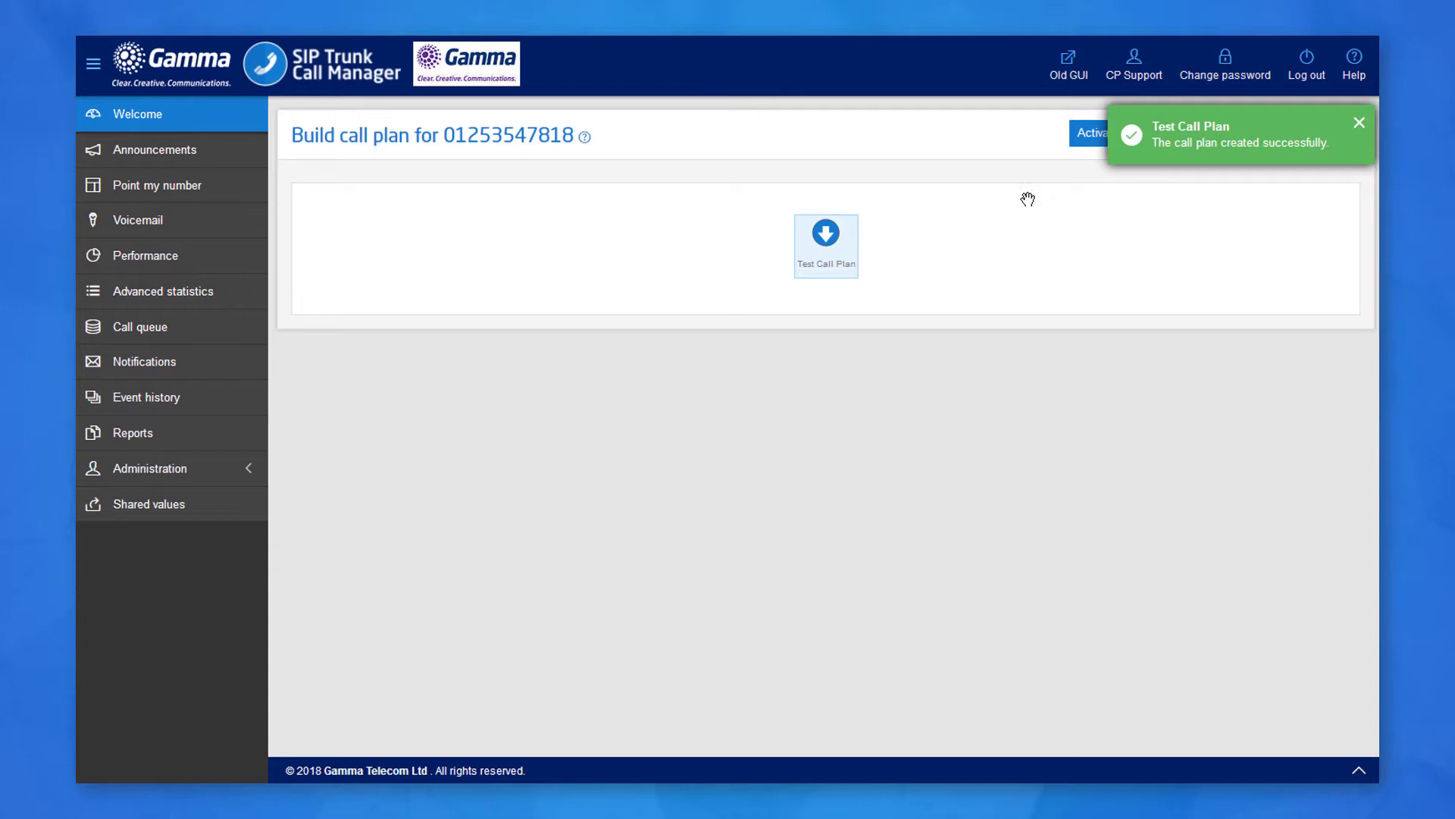
# Add a SIP Trunk control feature beneath the Test Call Plan start node.
pyautogui.click(831, 269)
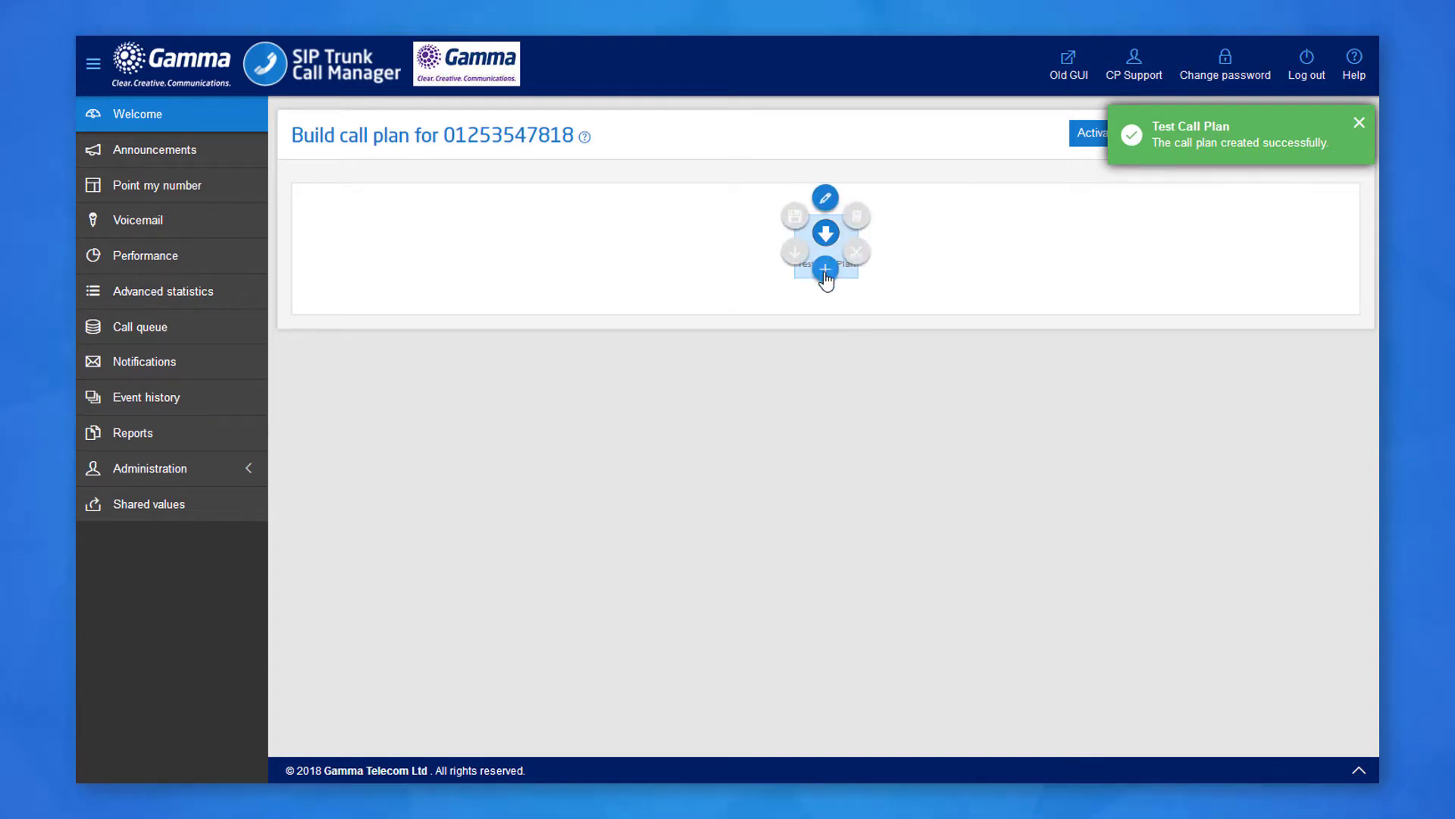
pyautogui.click(827, 282)
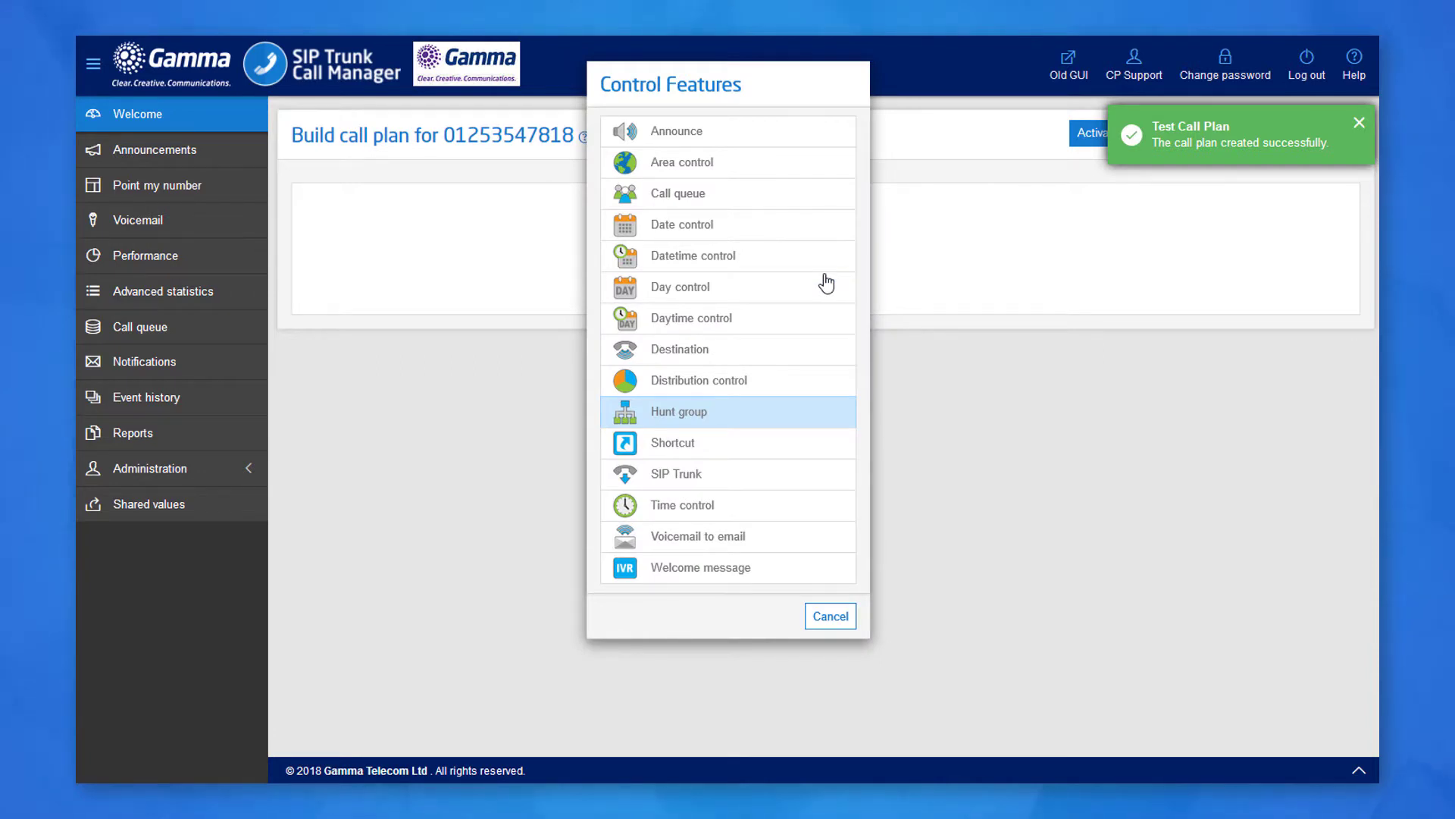
pyautogui.click(739, 486)
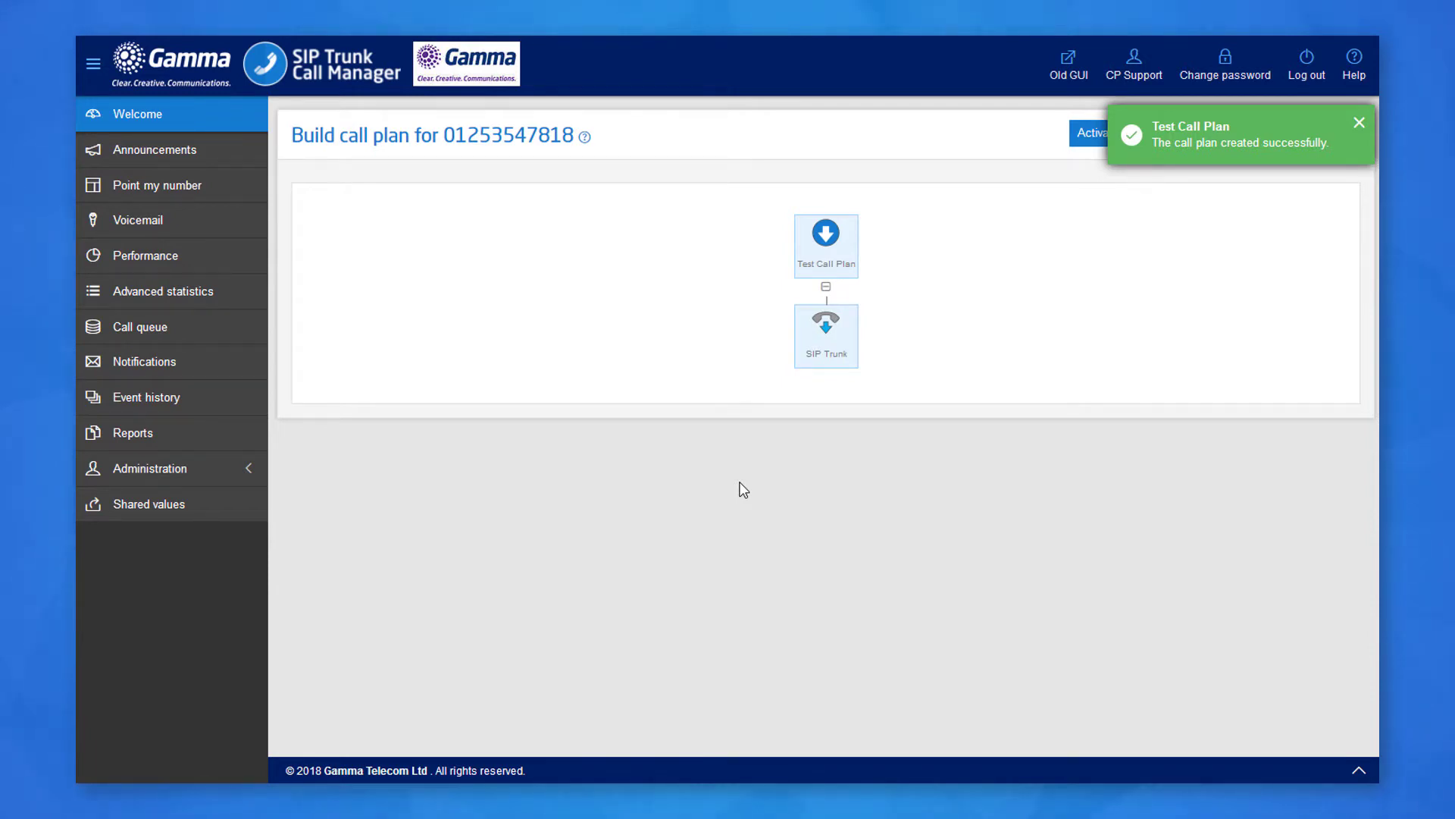
# Add Divert branches (busy, no answer, network error) under the SIP Trunk node.
pyautogui.click(826, 351)
pyautogui.click(825, 360)
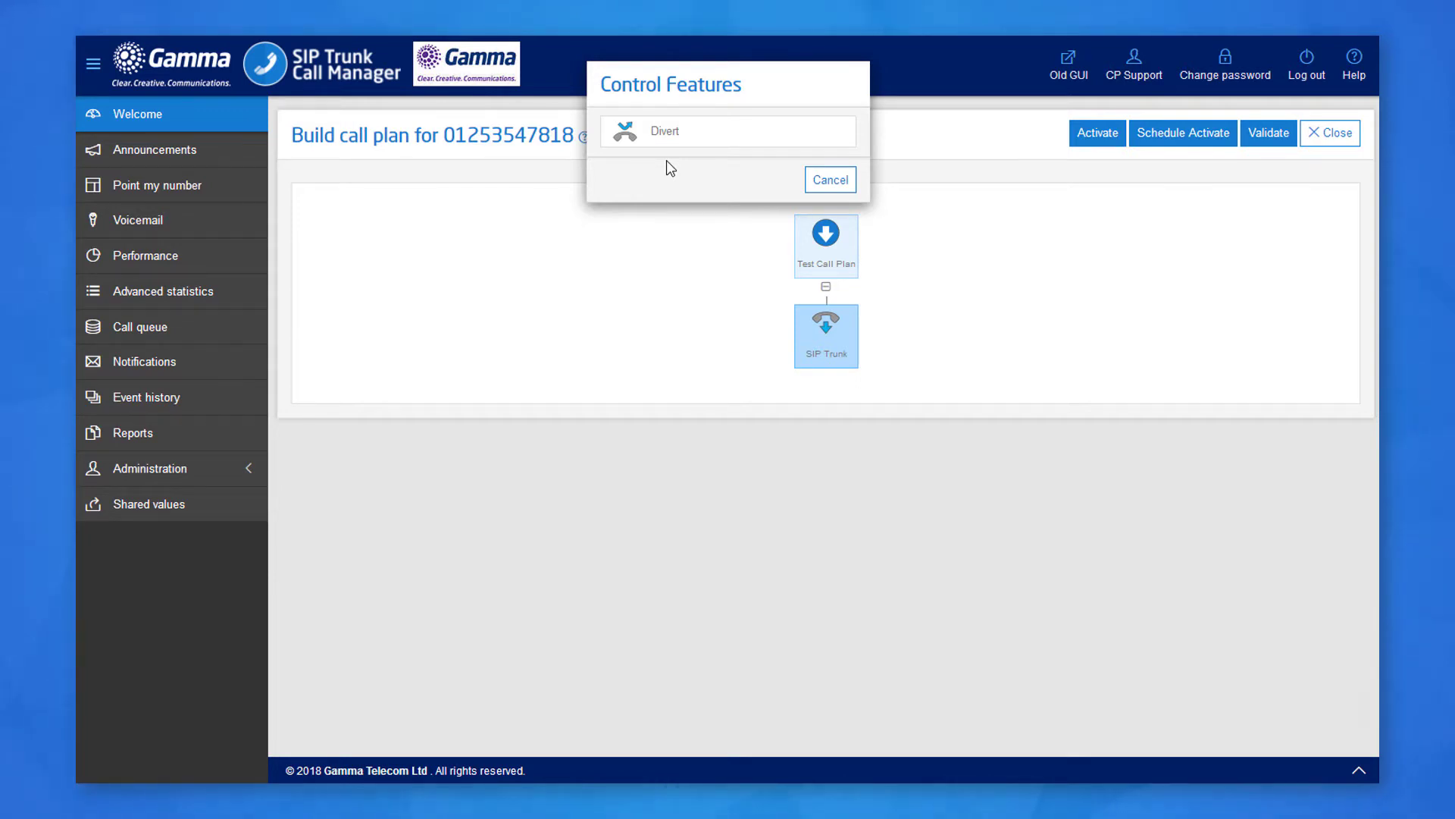
pyautogui.click(661, 141)
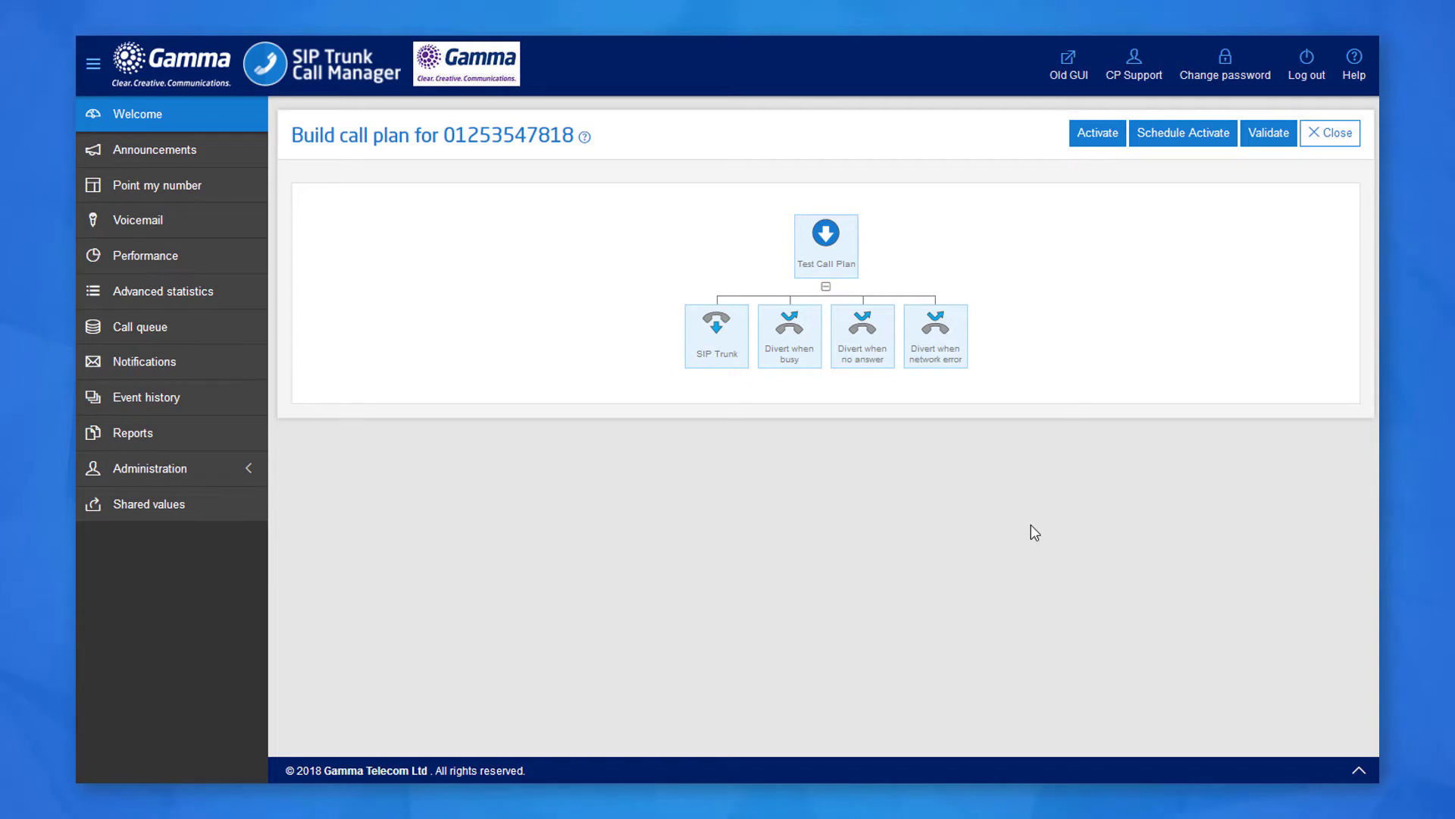
# Delete the Divert when busy and Divert when no answer nodes, confirming each deletion.
pyautogui.click(801, 348)
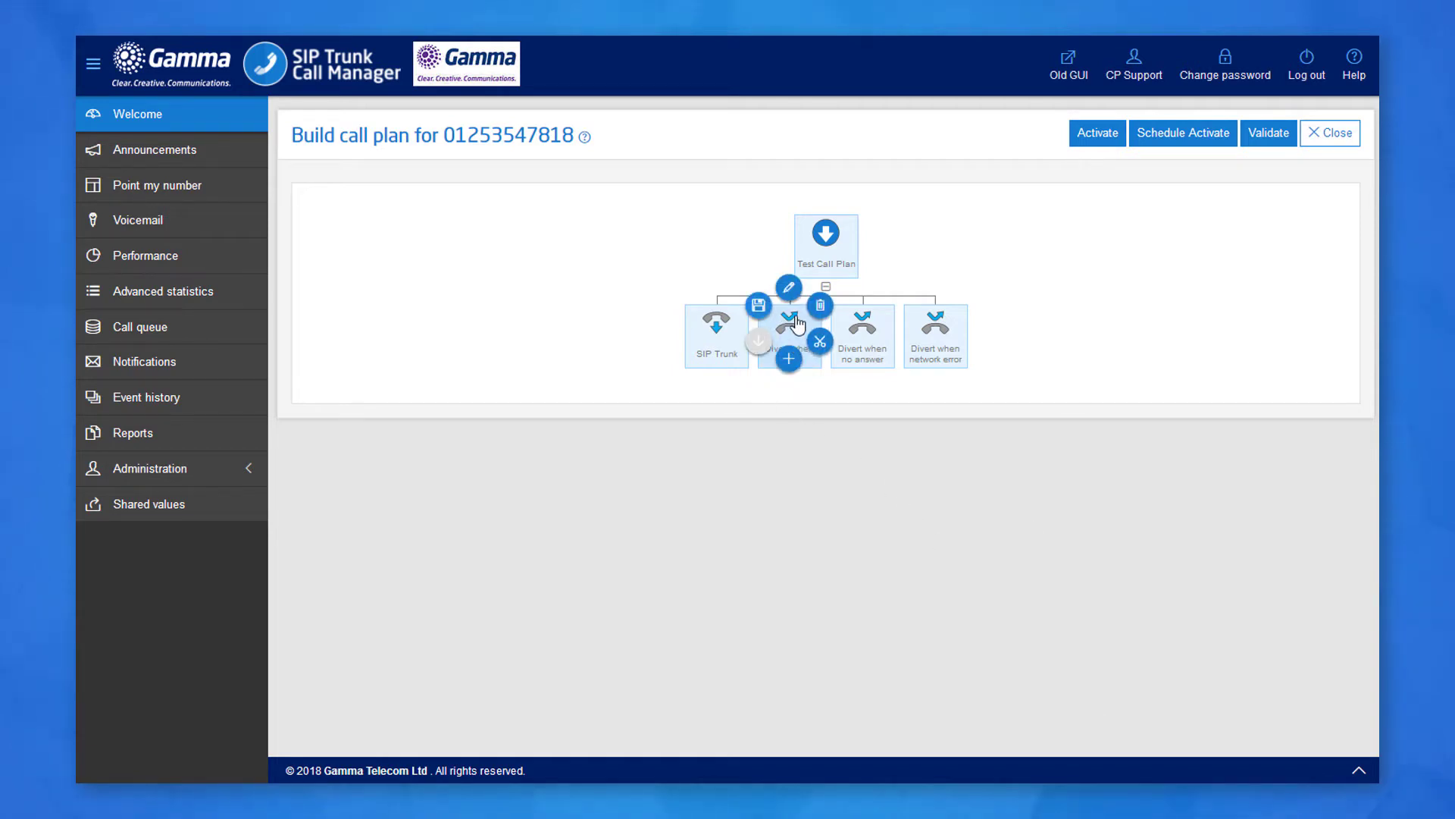
pyautogui.click(818, 309)
pyautogui.click(691, 322)
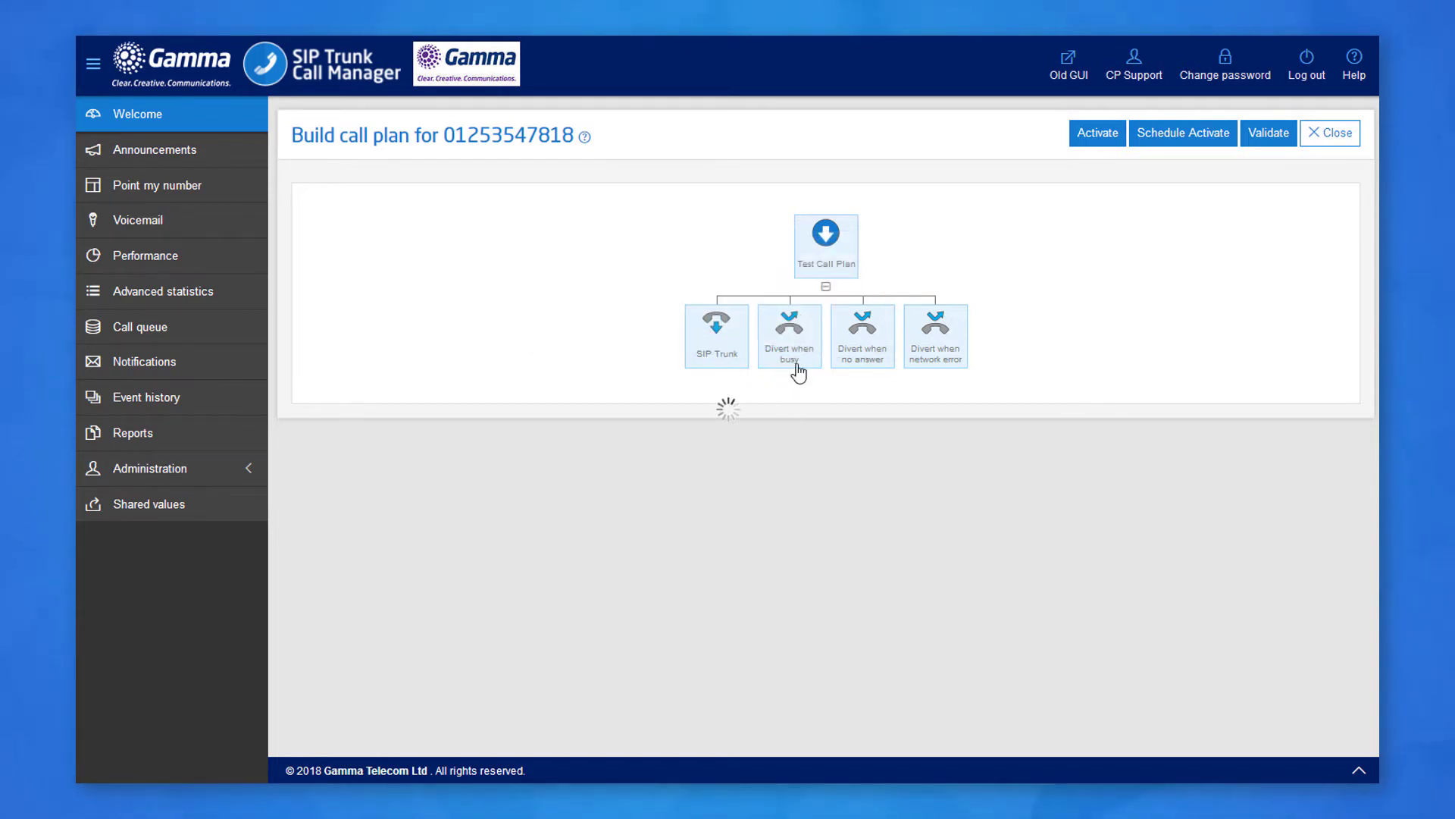
pyautogui.click(830, 347)
pyautogui.click(863, 309)
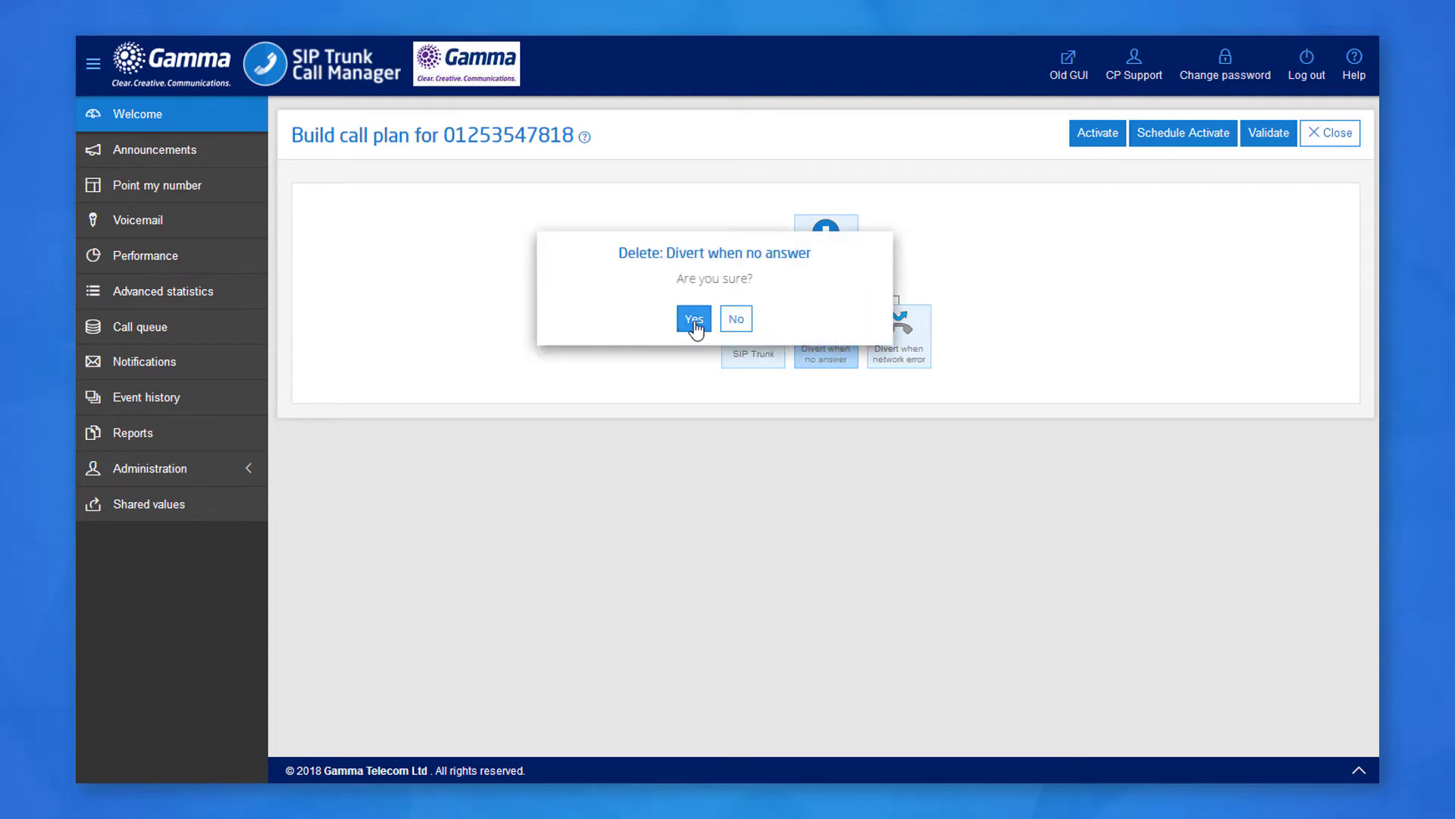
pyautogui.click(692, 322)
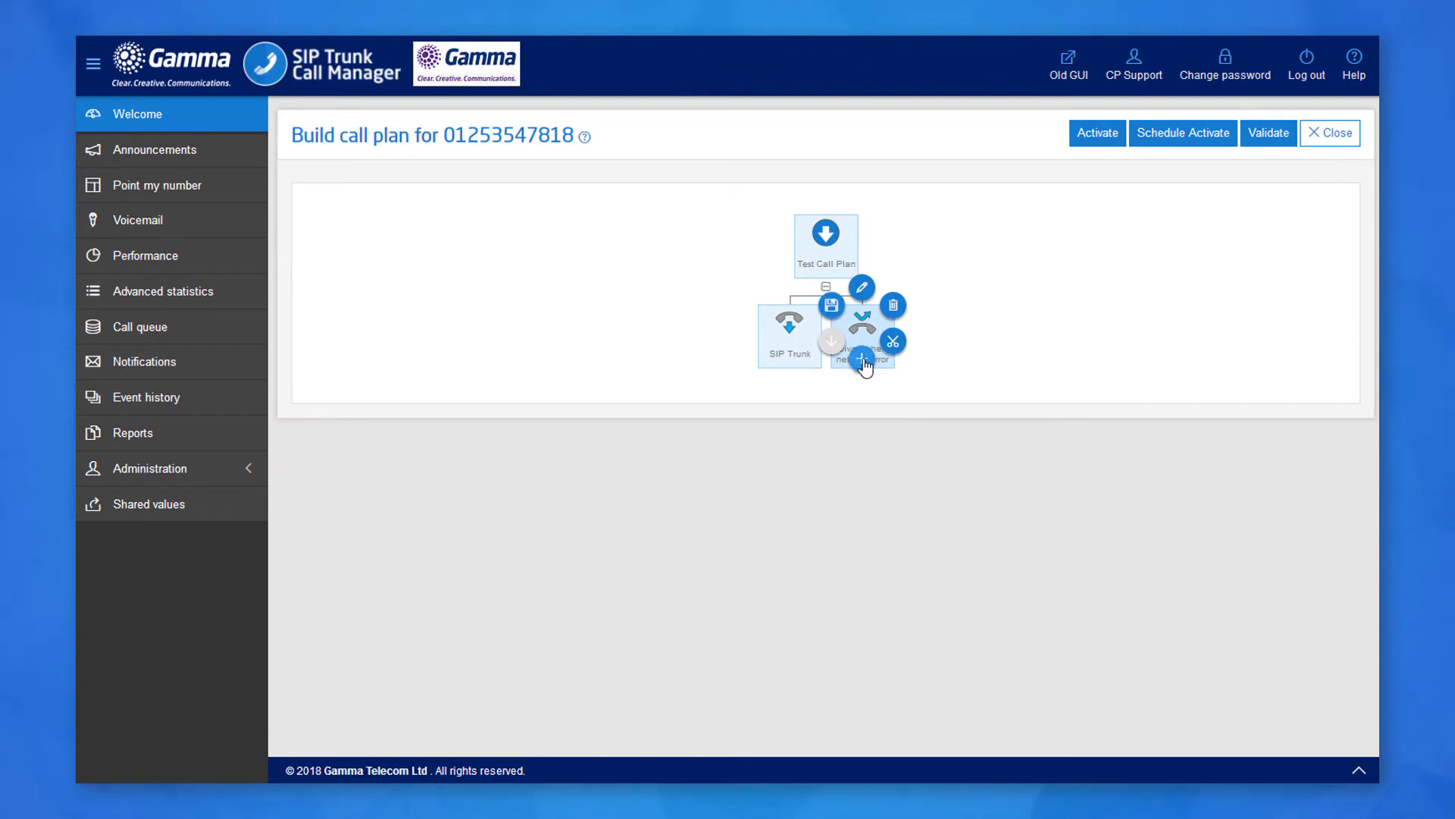
# Add a Destination under Divert when network error and save a UK fallback phone number.
pyautogui.click(862, 361)
pyautogui.click(735, 356)
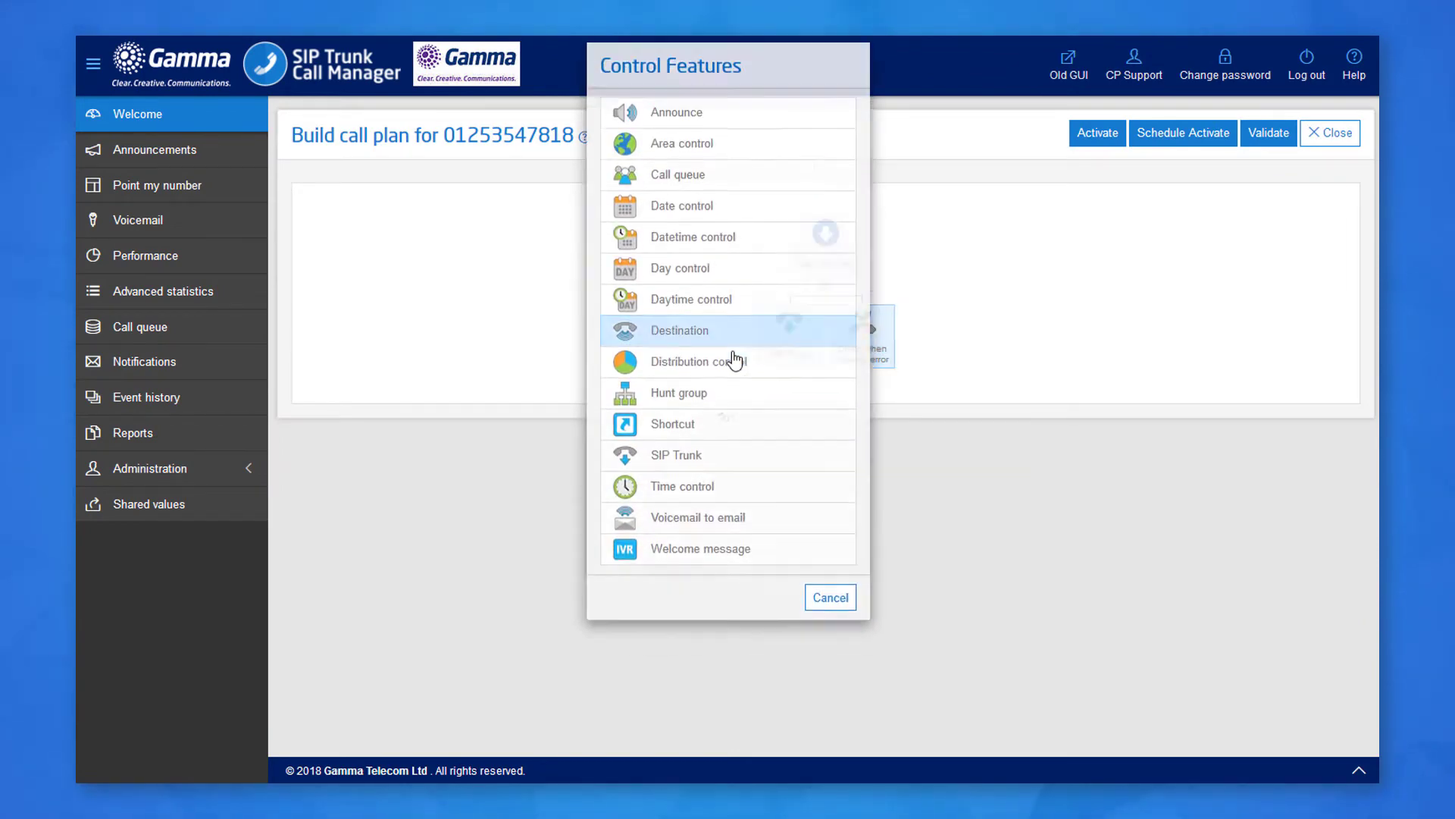
pyautogui.click(872, 453)
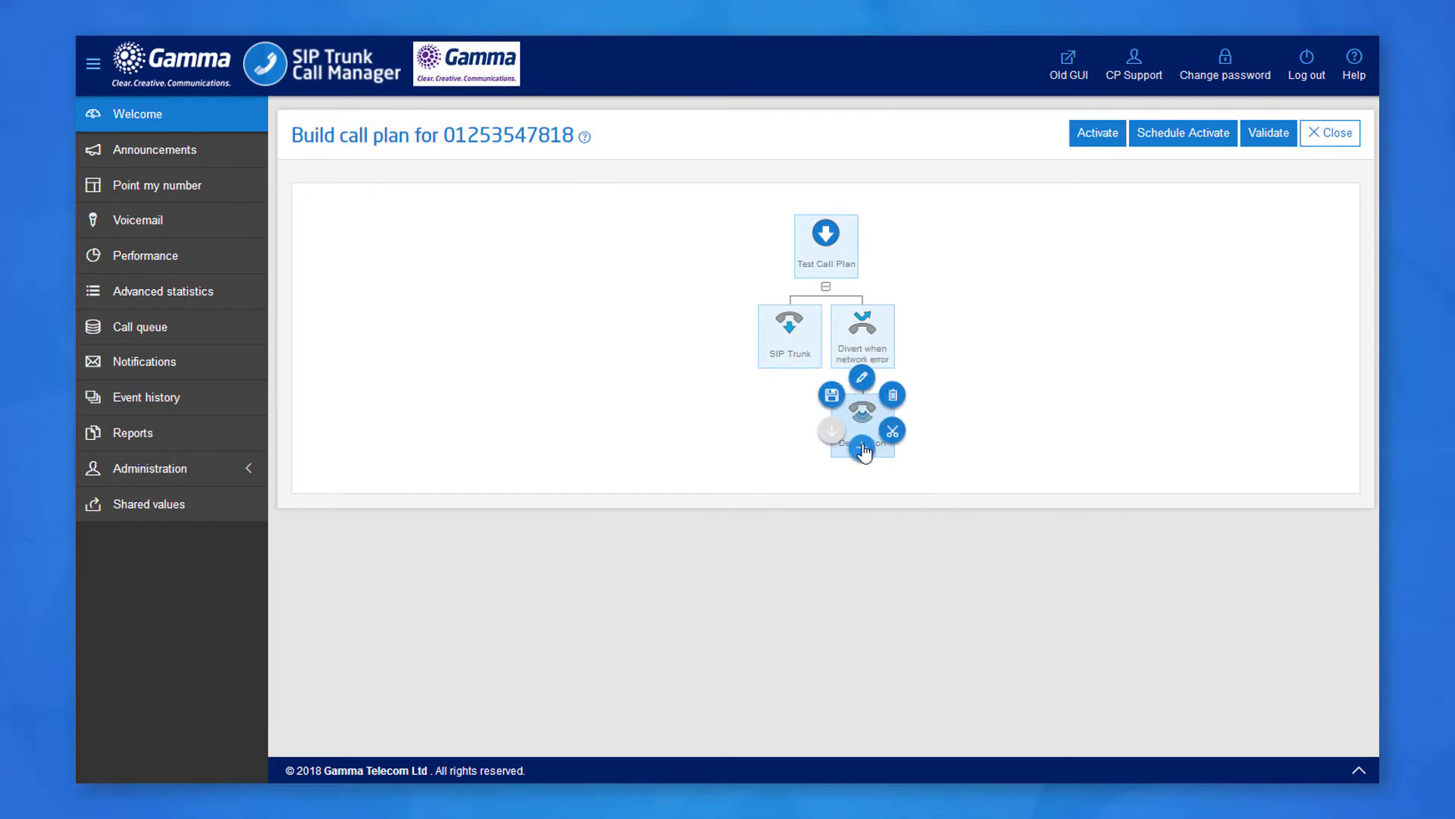
pyautogui.click(855, 383)
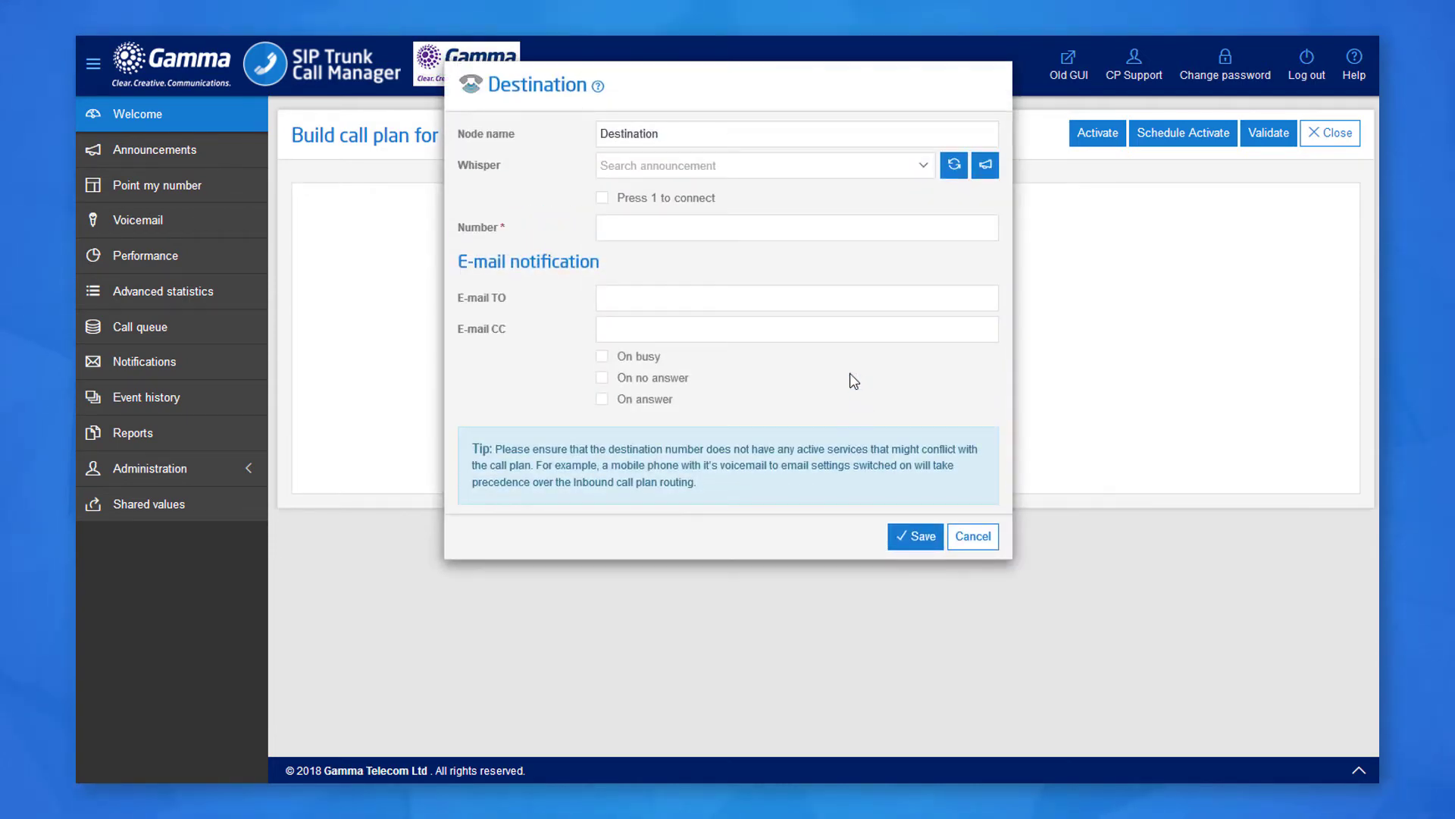
pyautogui.click(643, 226)
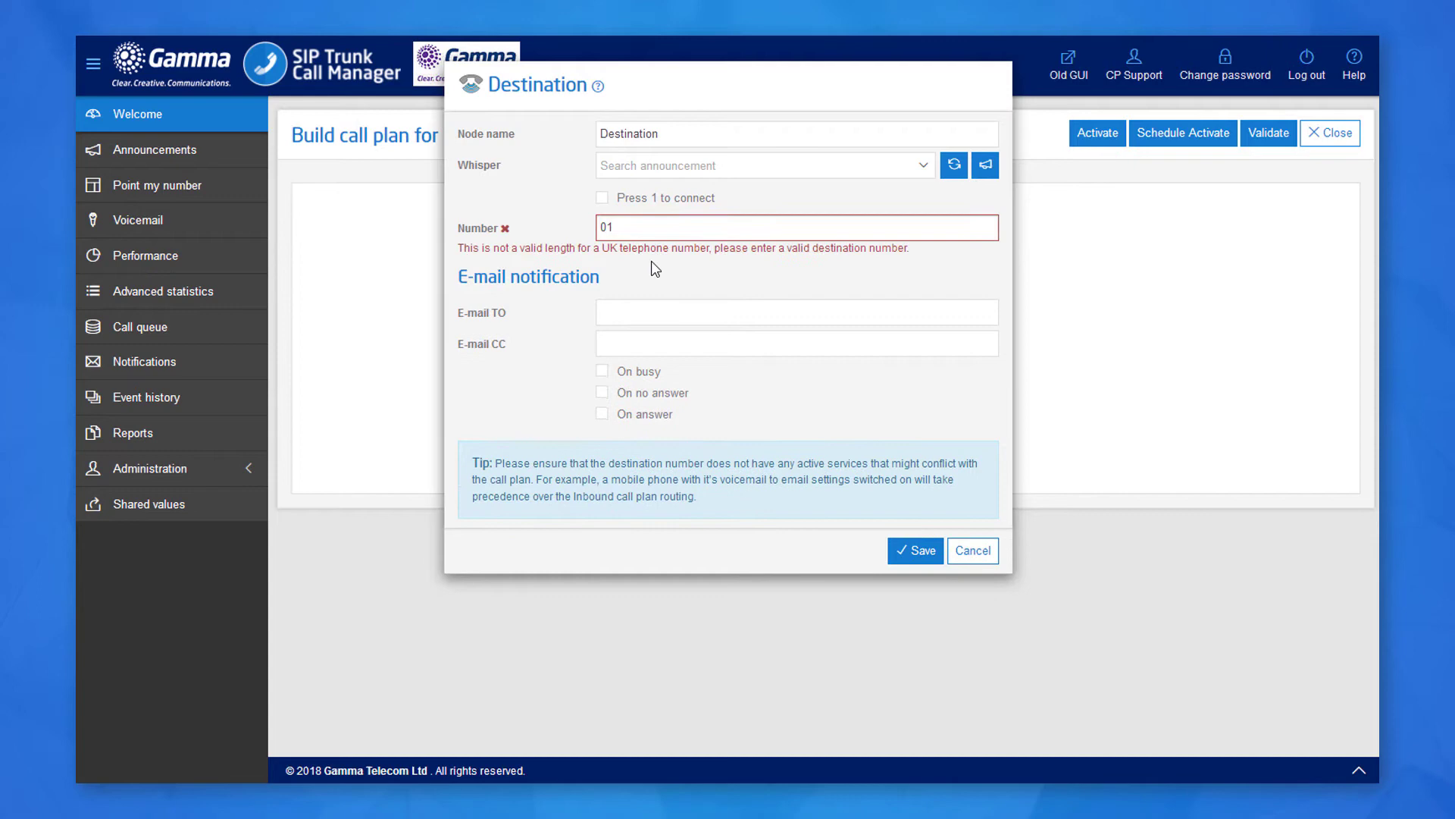
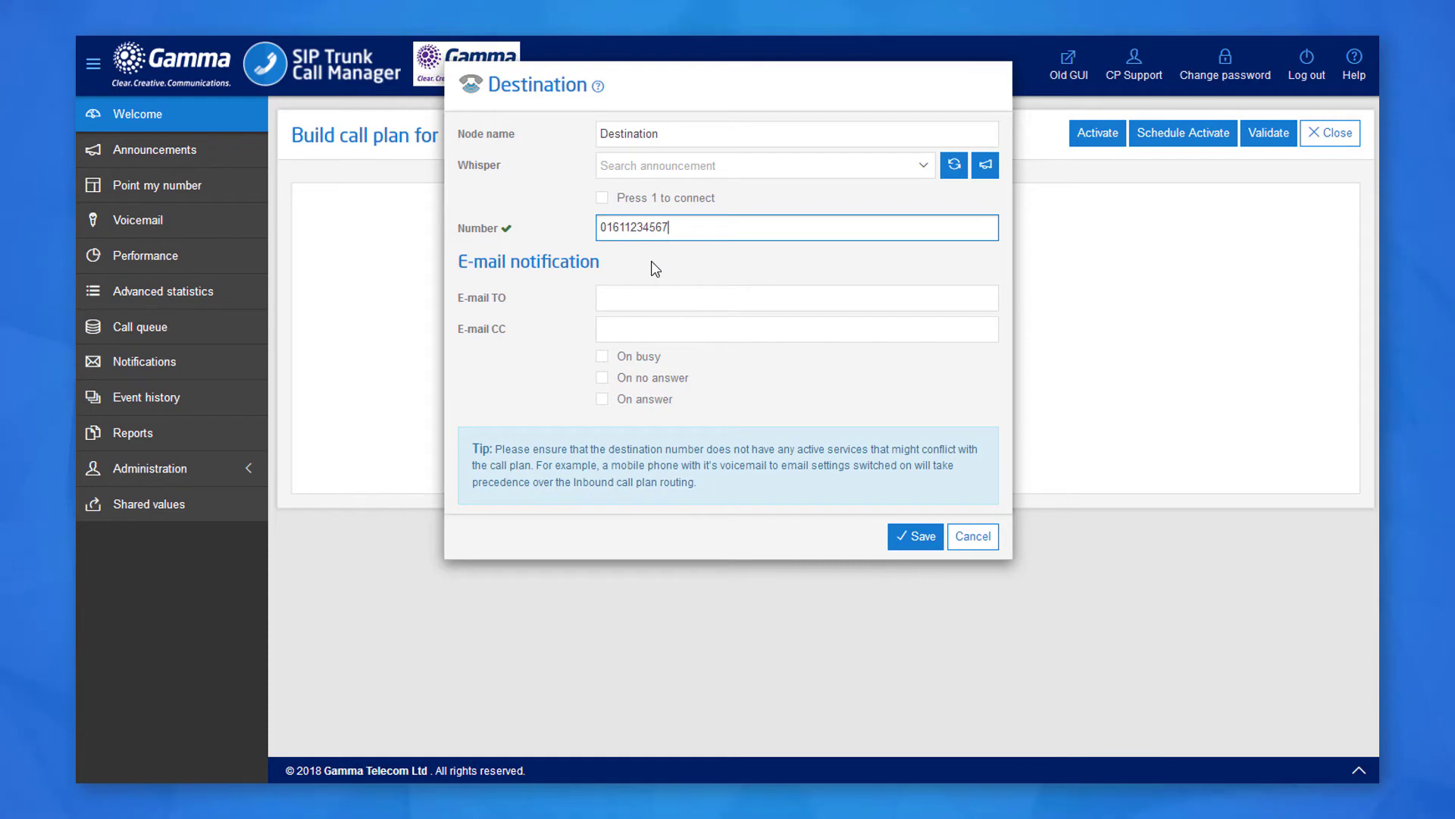
pyautogui.click(652, 261)
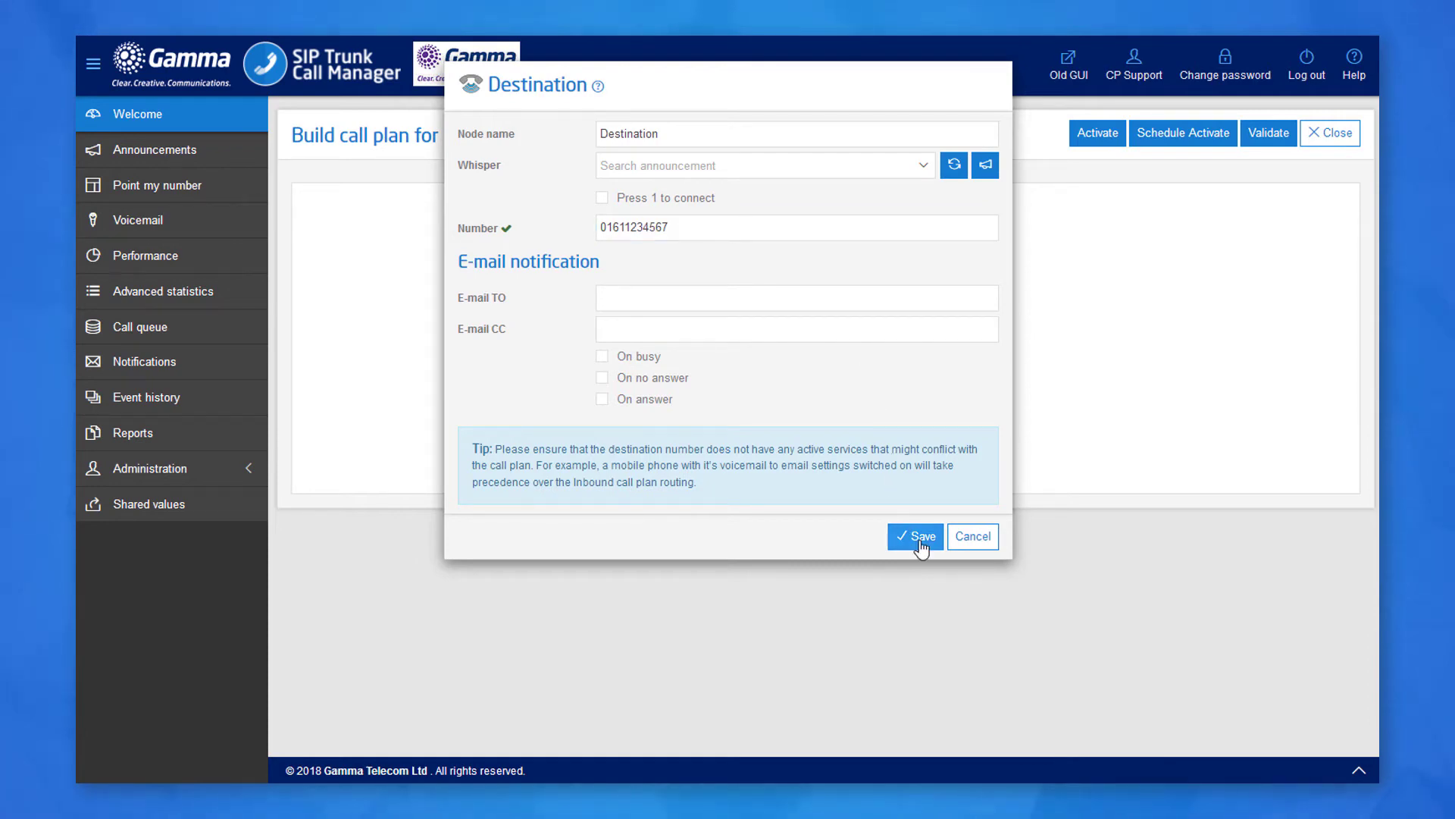
pyautogui.click(922, 539)
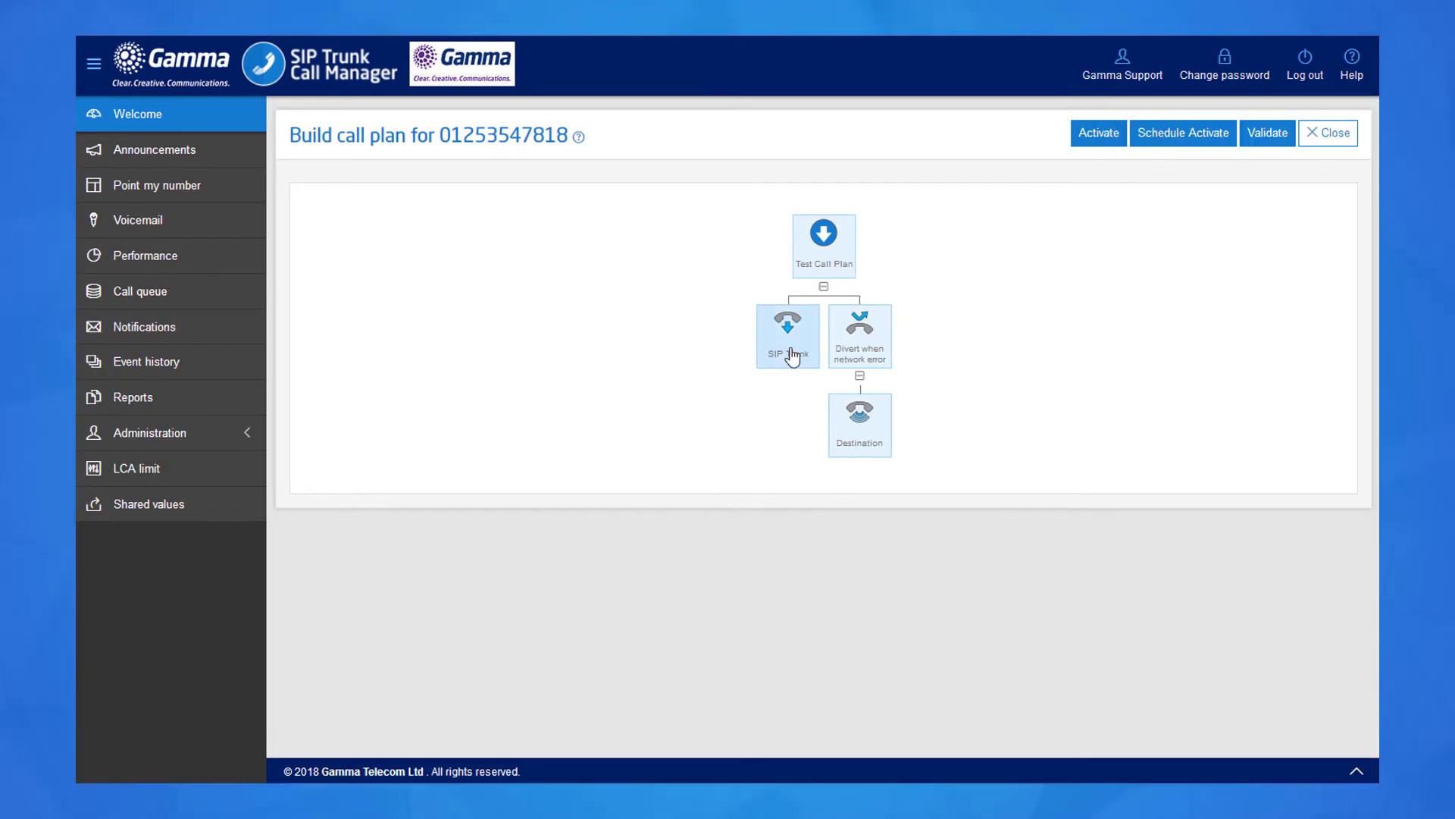
# Enable the SIP Trunk's On failover notification to an admin e-mail address and save.
pyautogui.click(793, 356)
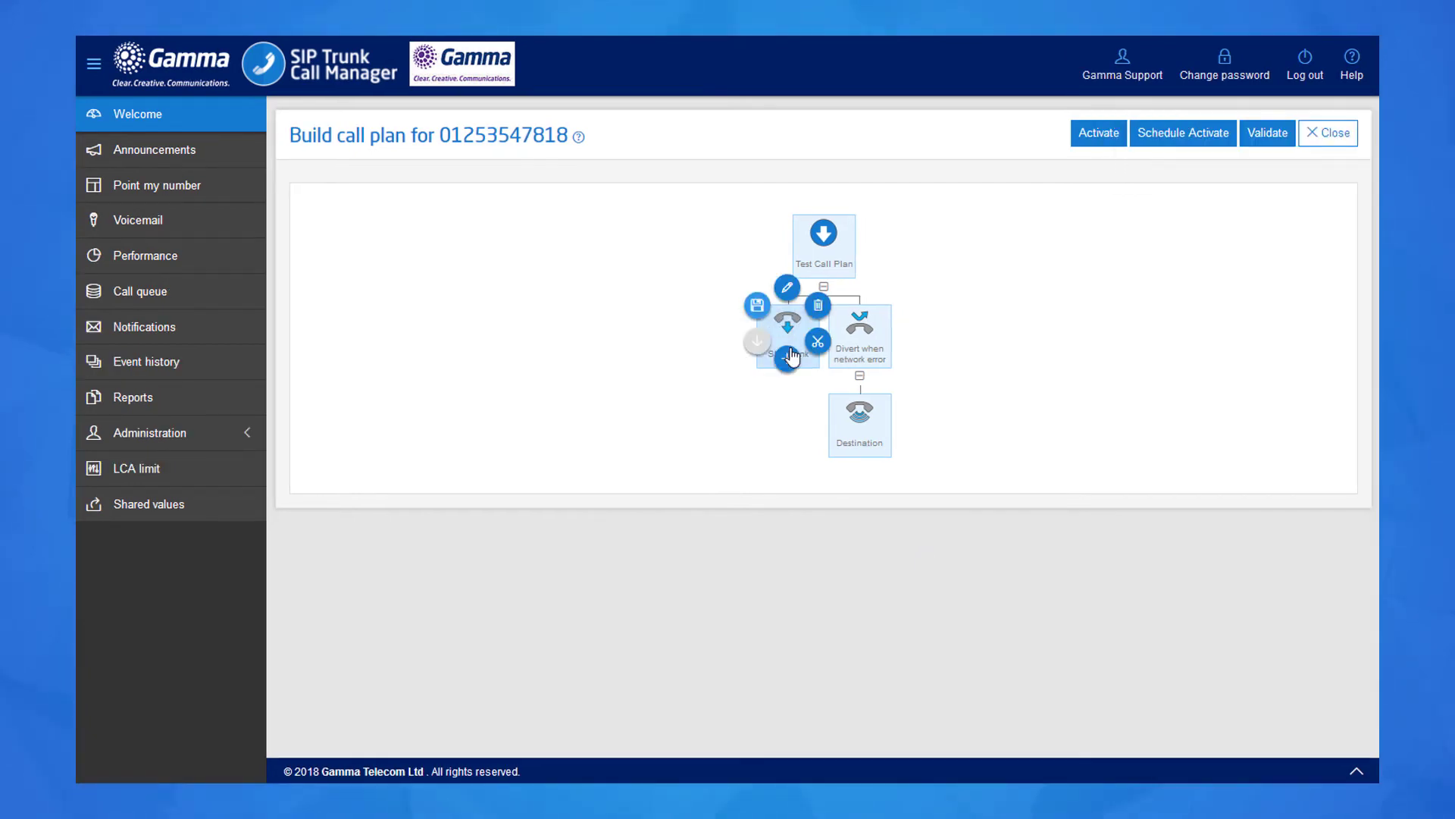
pyautogui.click(785, 292)
pyautogui.click(635, 388)
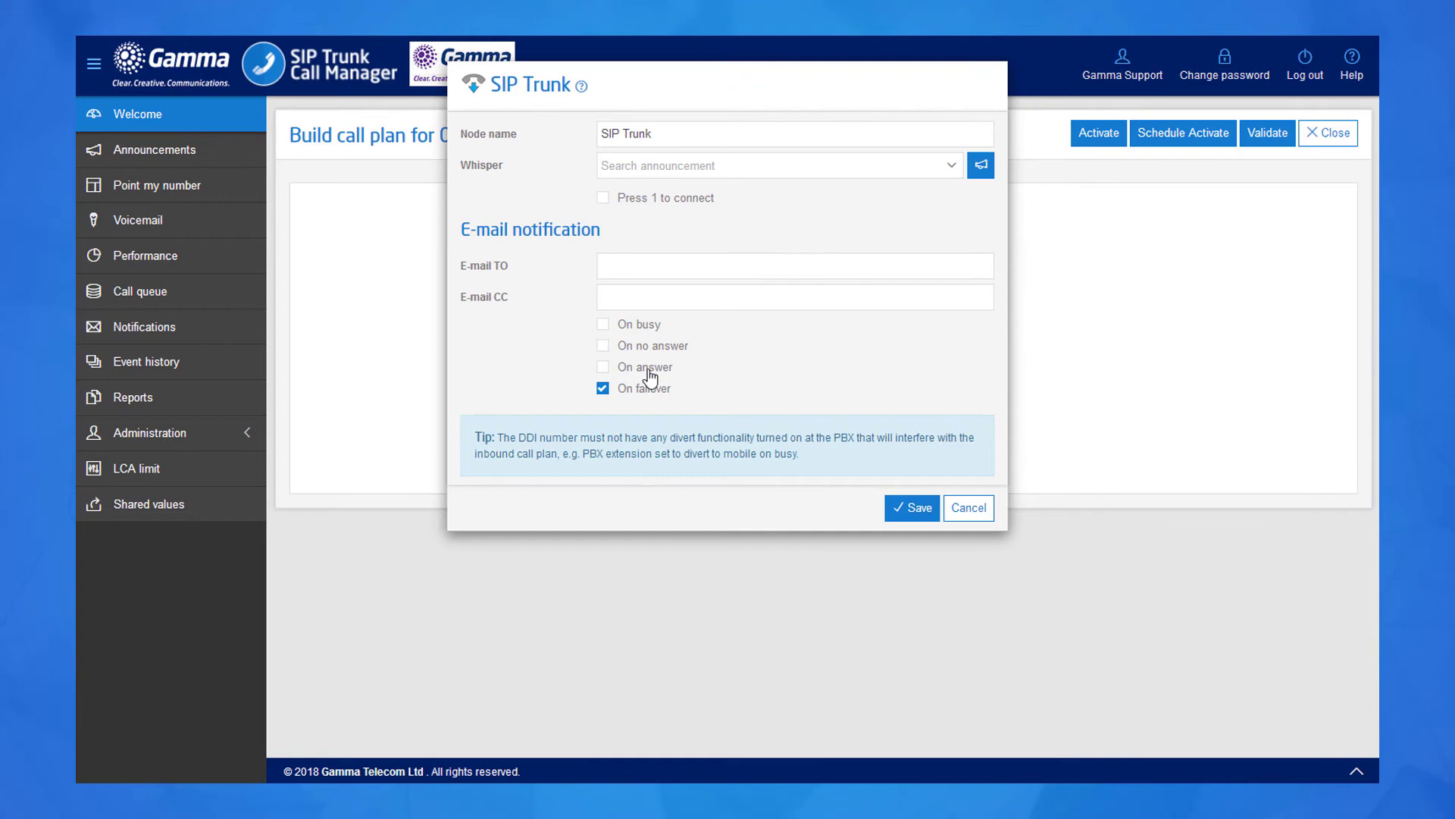
pyautogui.click(709, 266)
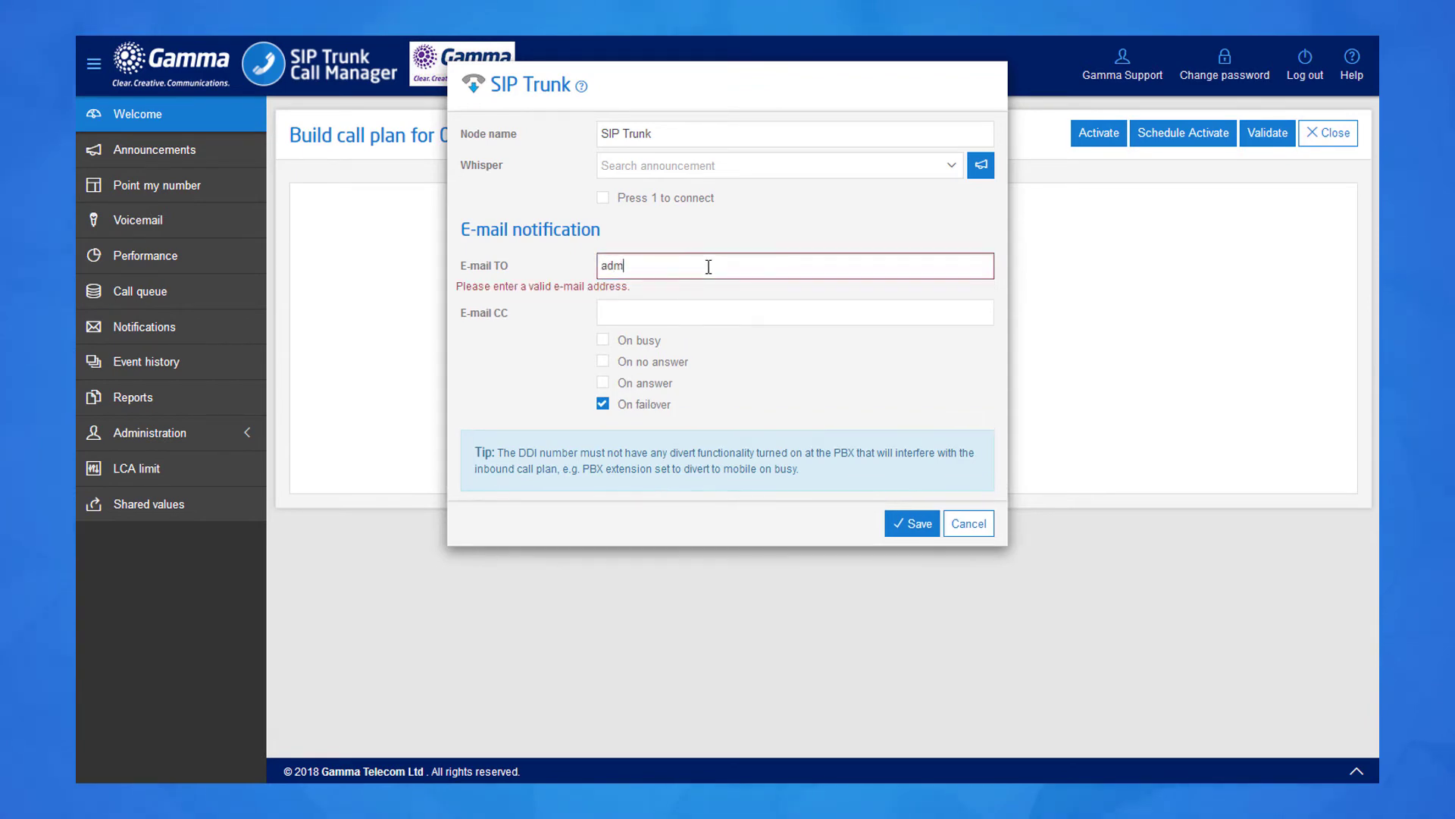
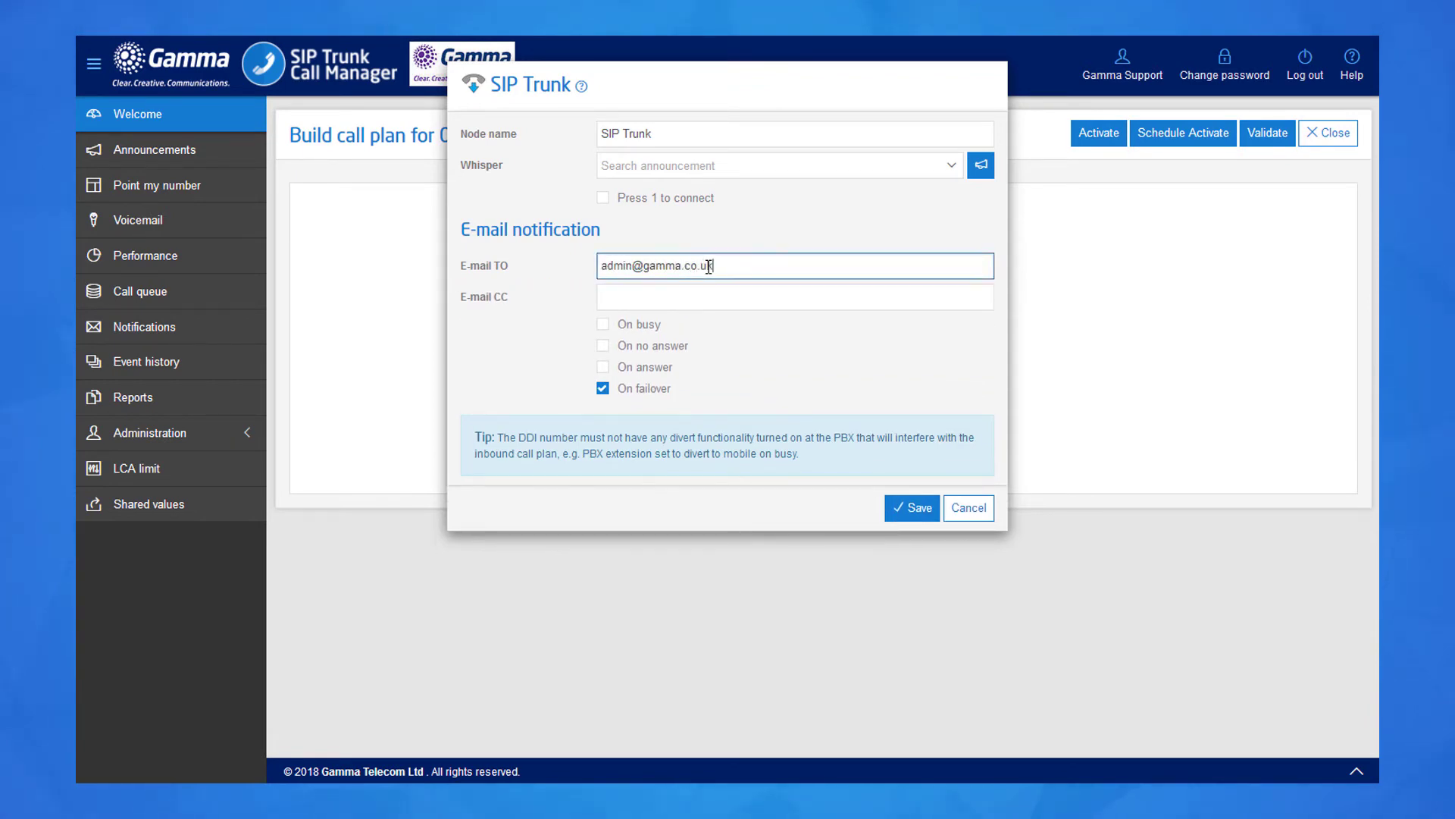
pyautogui.click(912, 508)
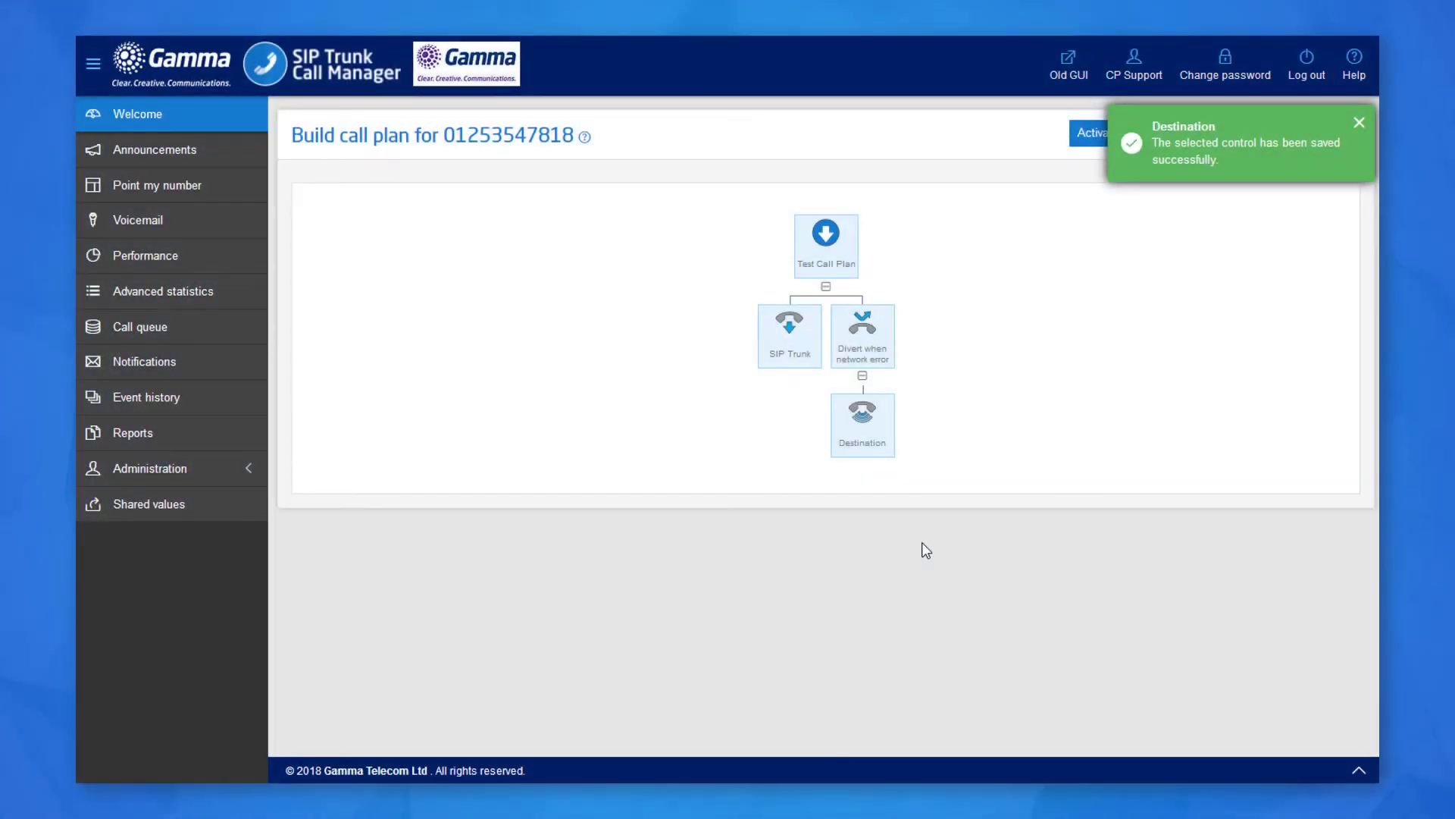
# Validate, re-enter and save the Destination's fallback phone number, then hide the error list.
pyautogui.click(1281, 137)
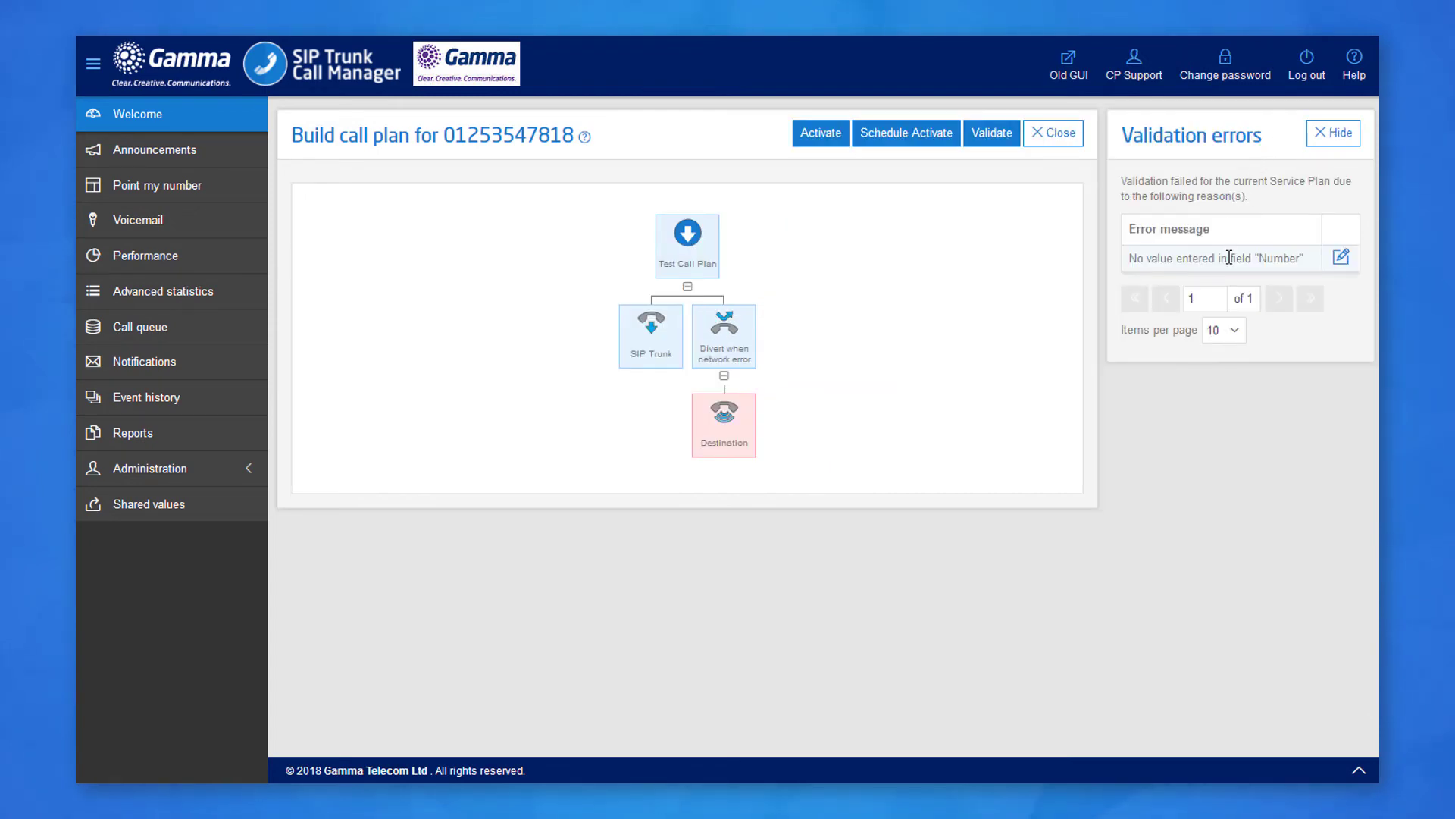
pyautogui.click(1341, 257)
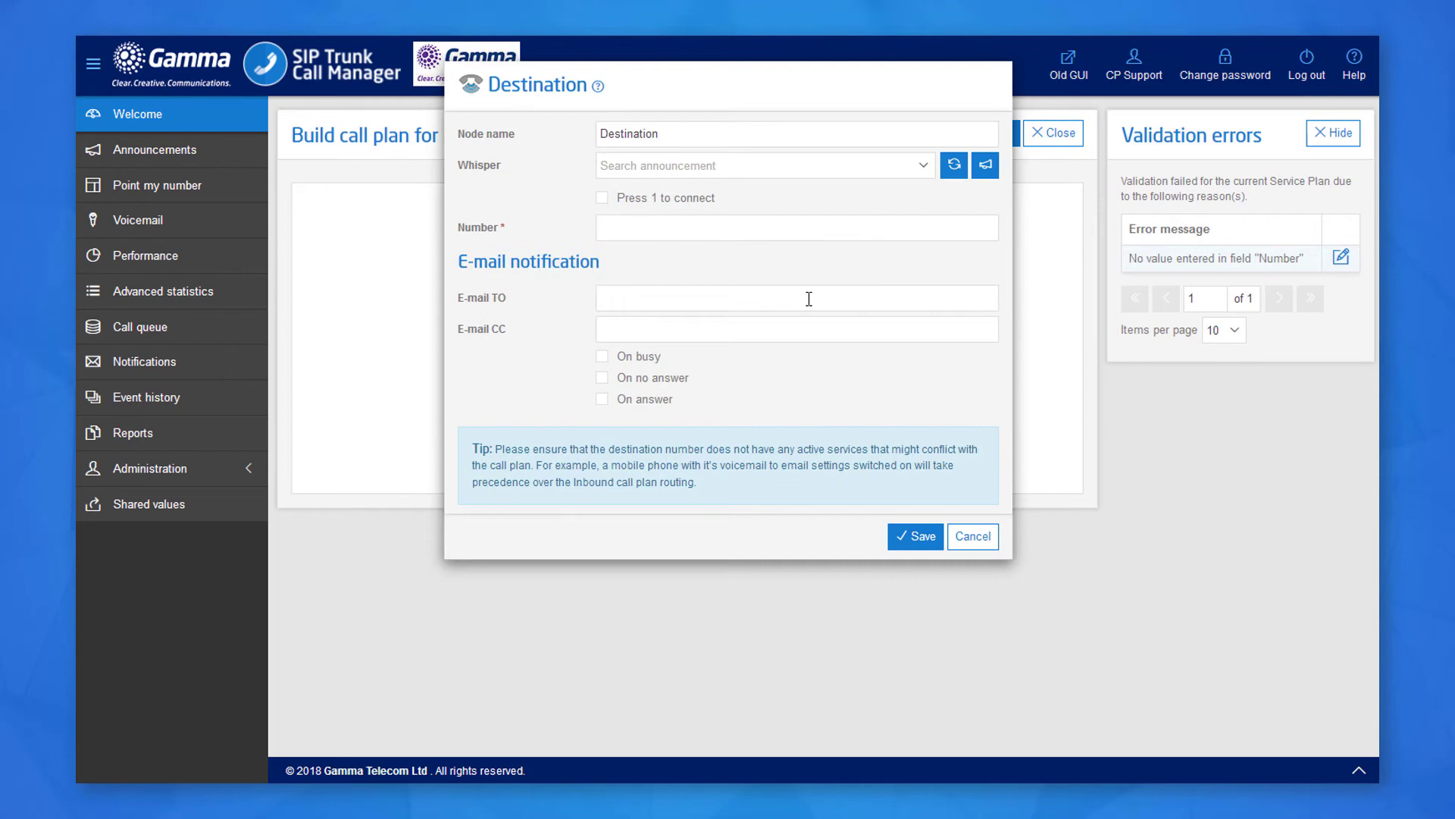
pyautogui.press('Tab')
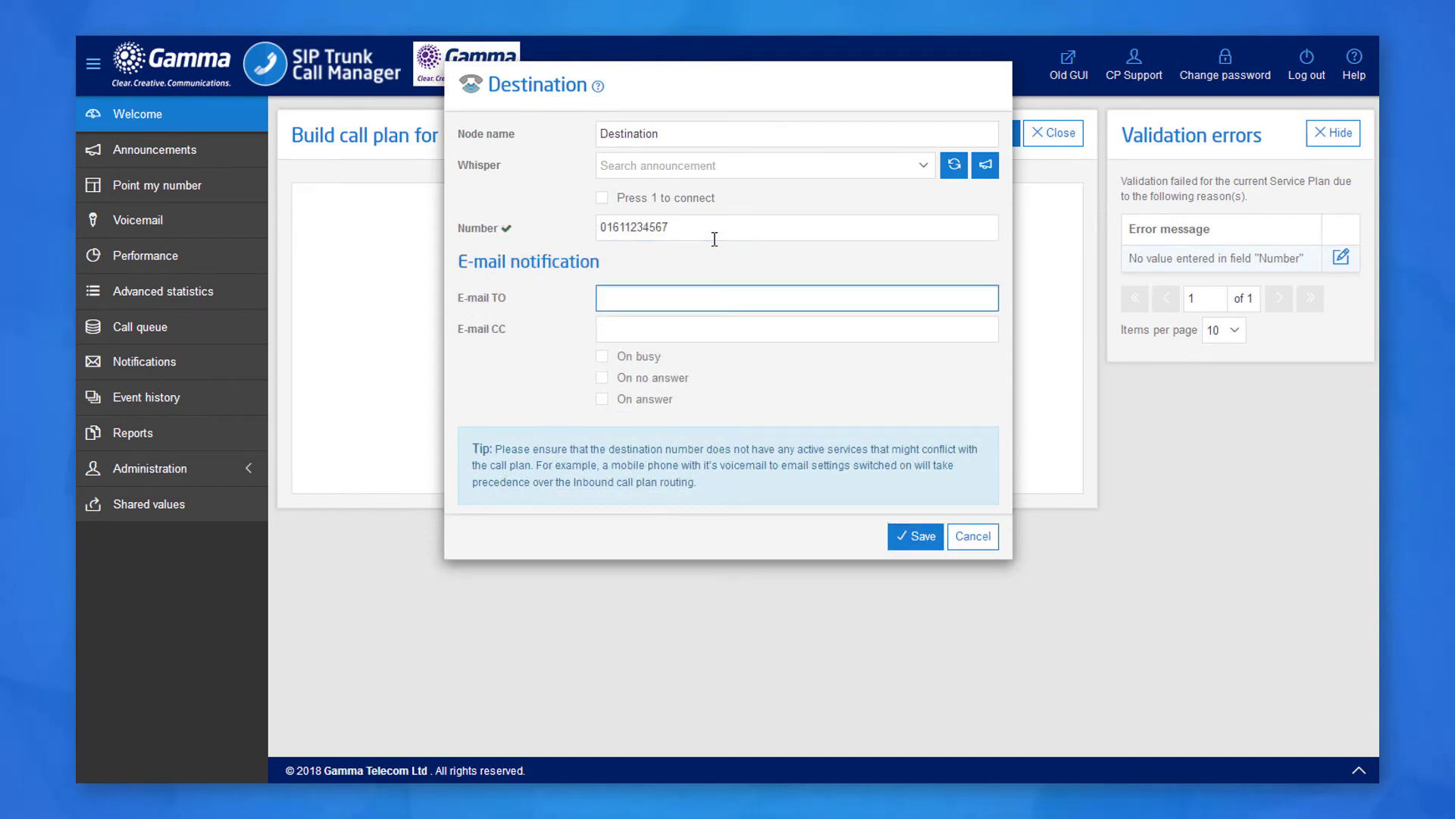
pyautogui.click(931, 537)
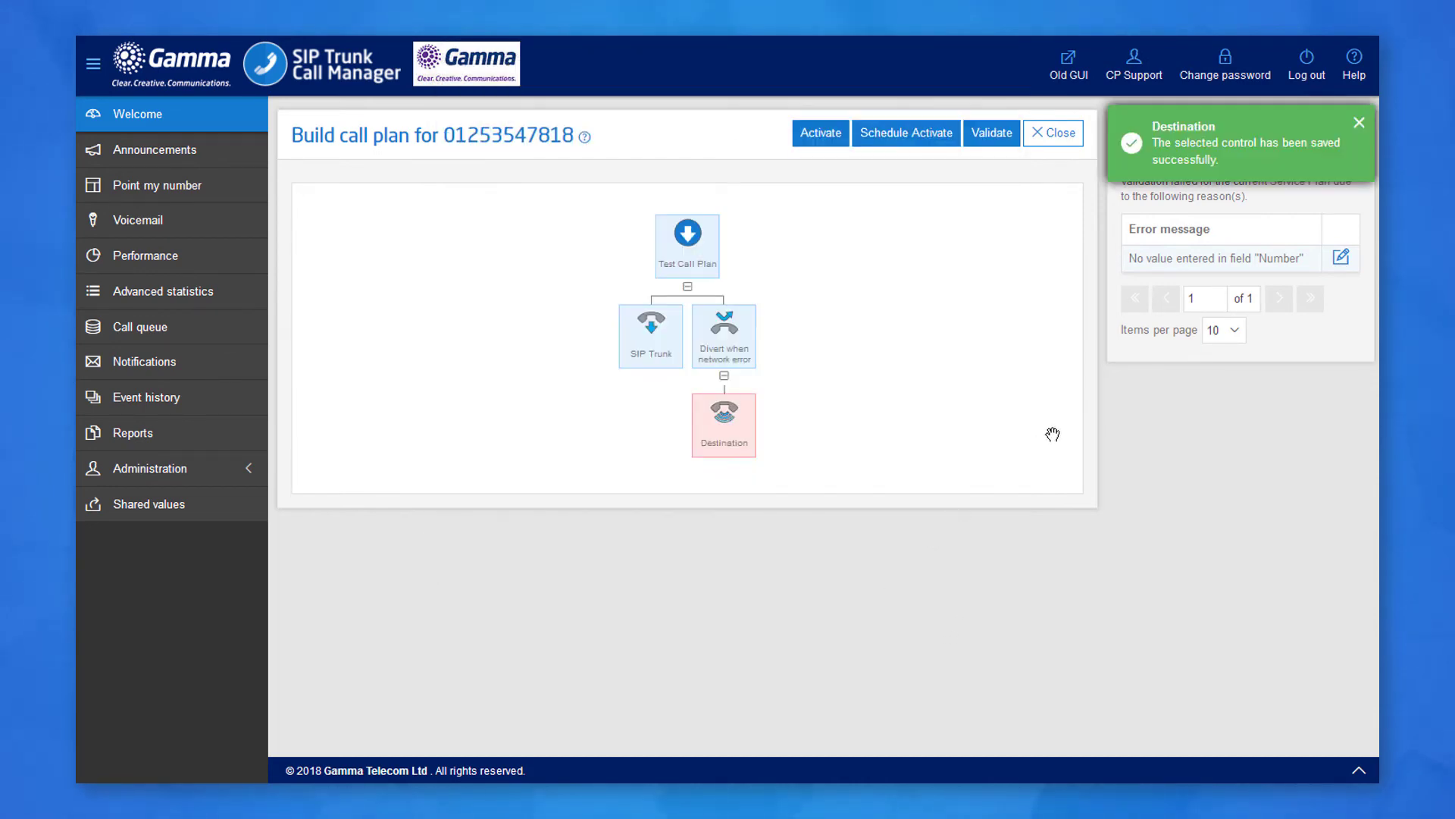
pyautogui.click(1359, 123)
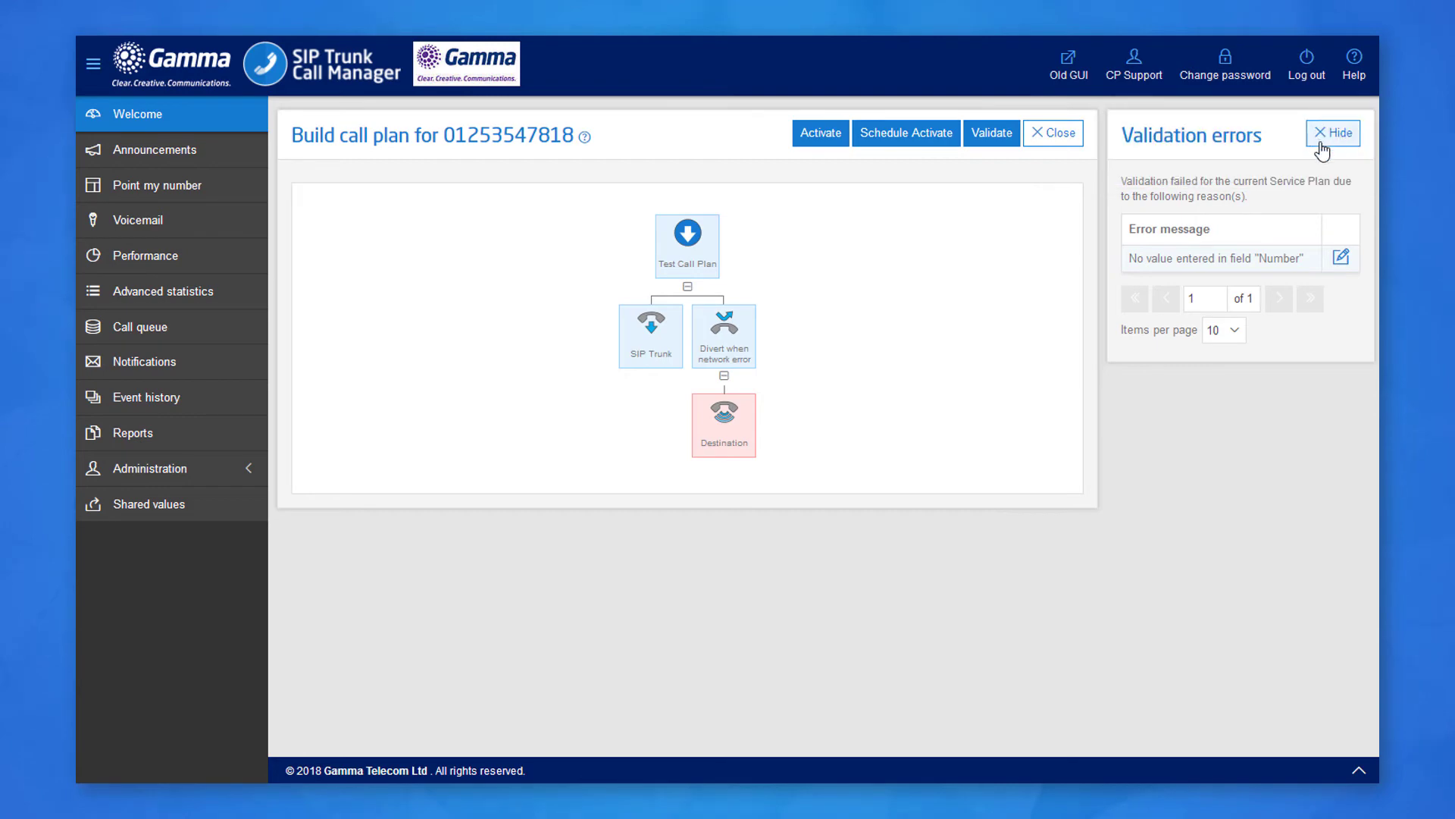
pyautogui.click(1343, 142)
# Validate Test Call Plan, tick 'Make this my BC plan', and confirm closing the plan.
pyautogui.click(1281, 144)
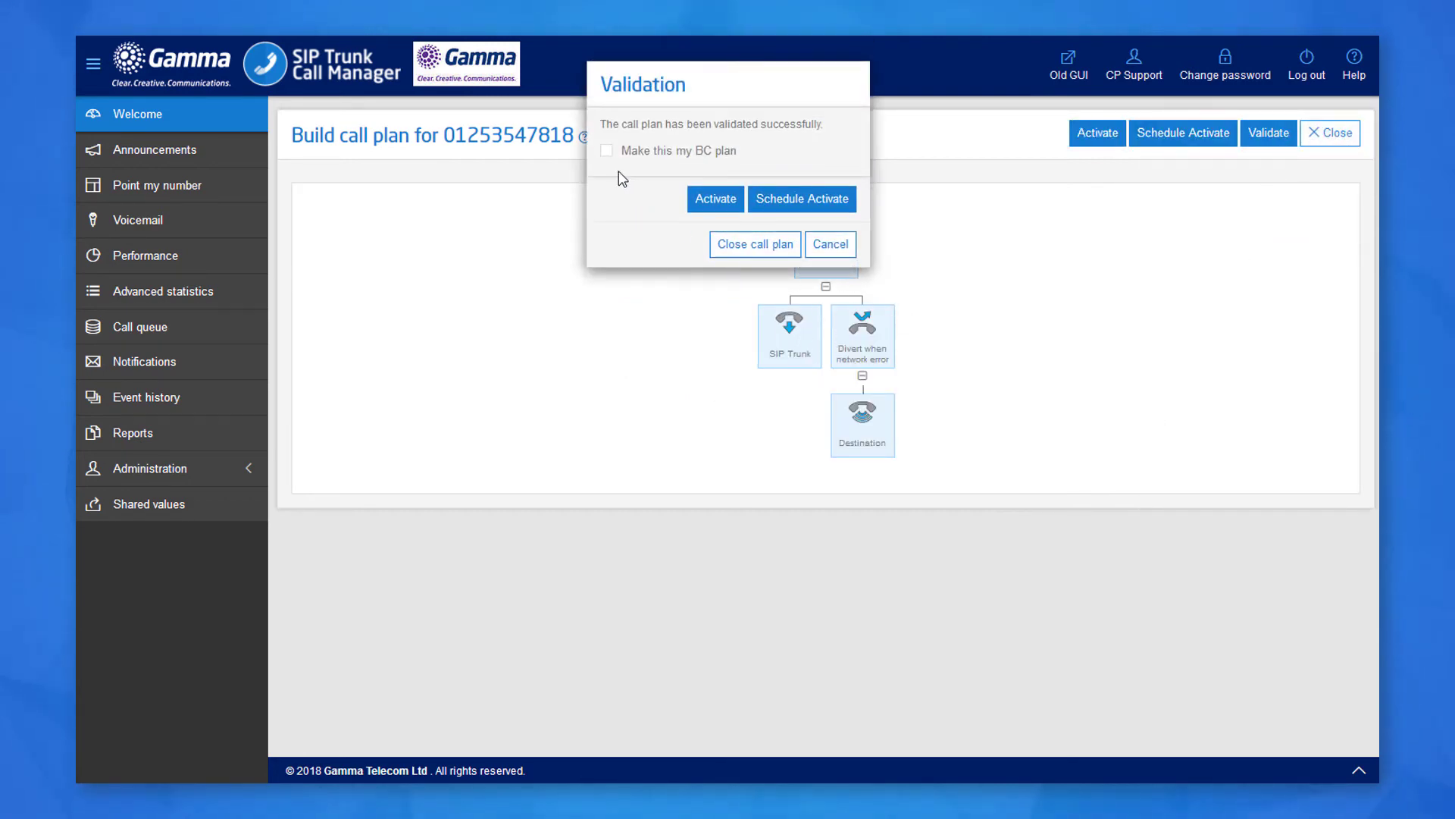
pyautogui.click(608, 151)
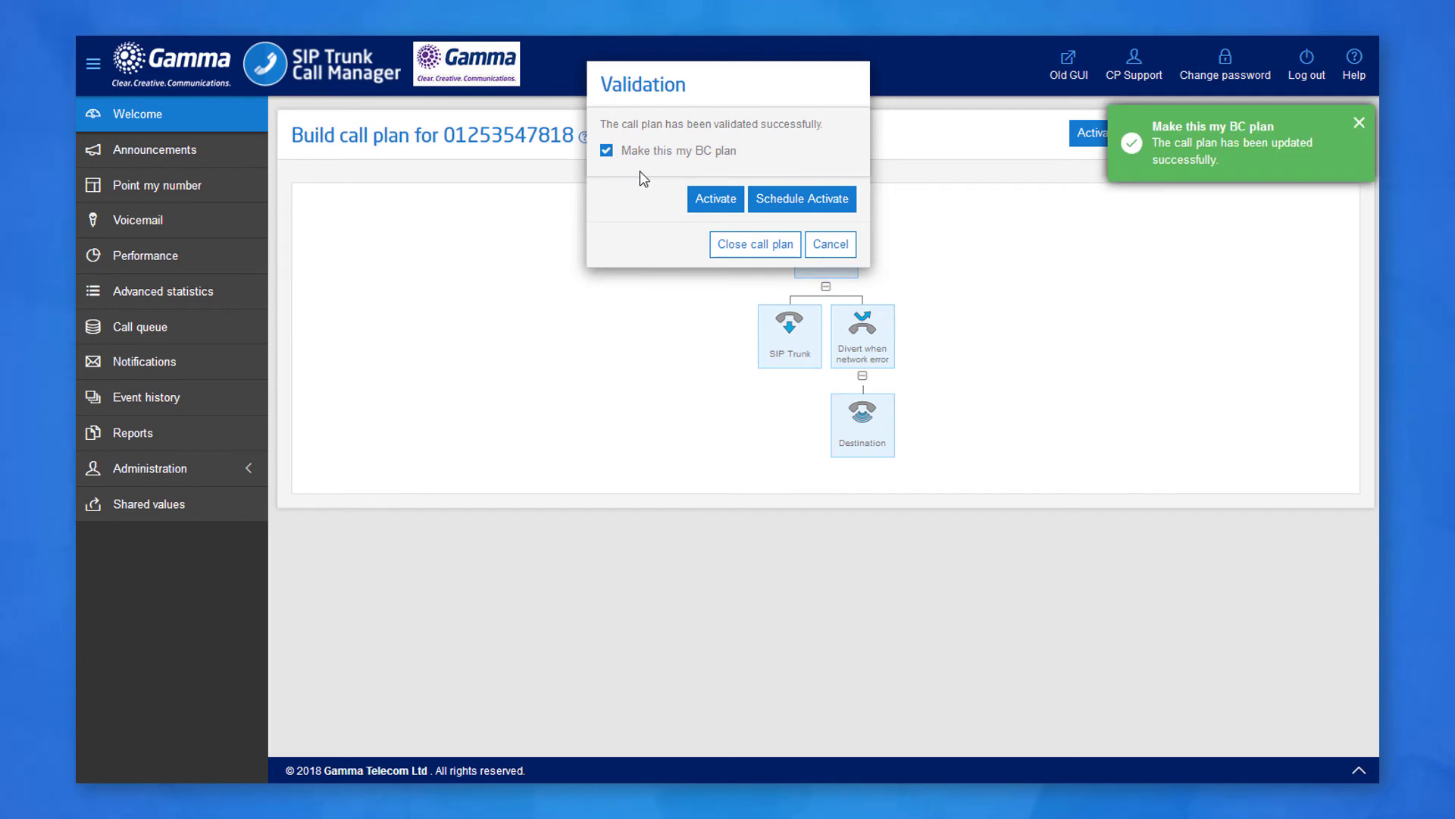
pyautogui.click(766, 245)
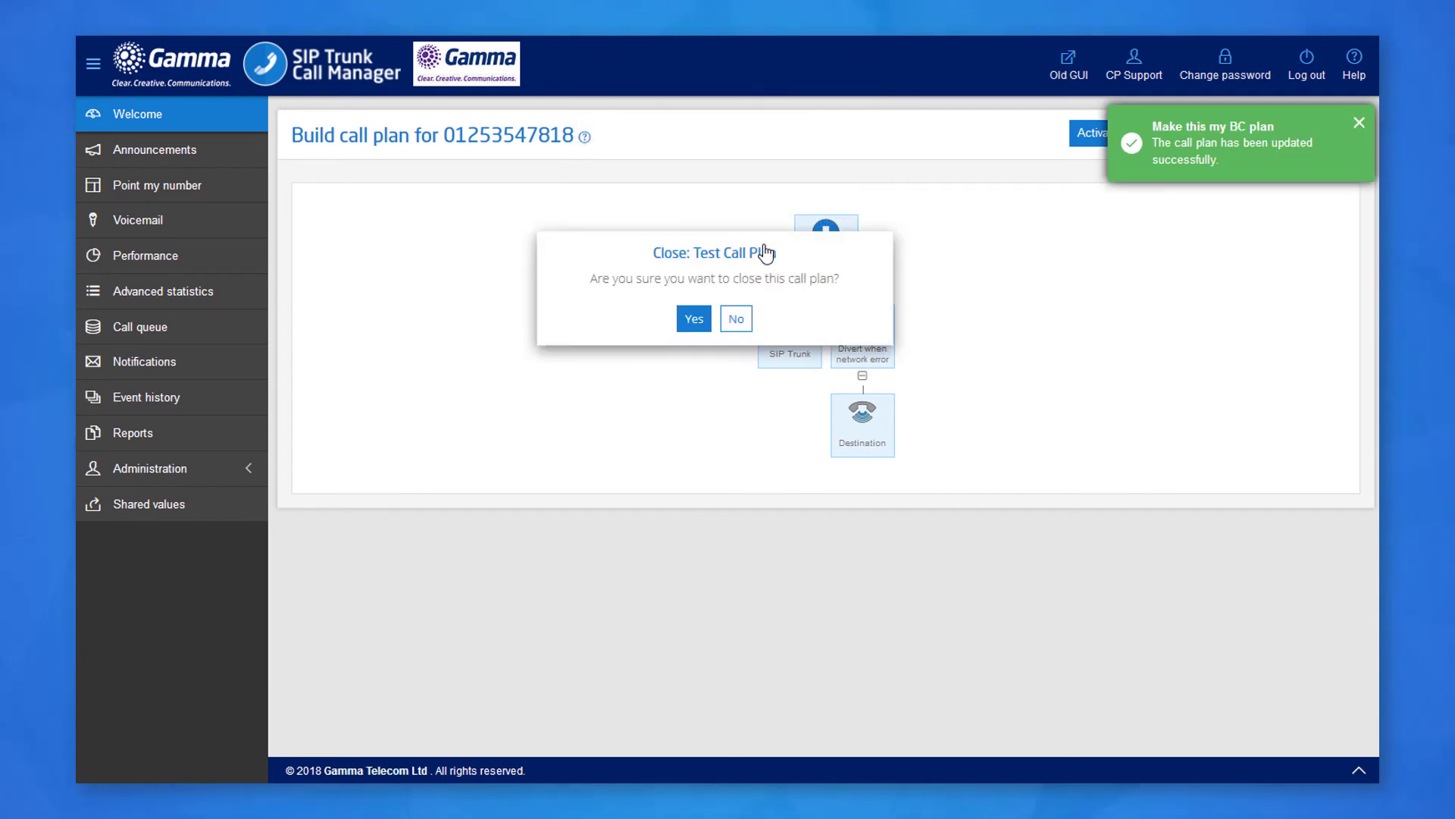
pyautogui.click(693, 322)
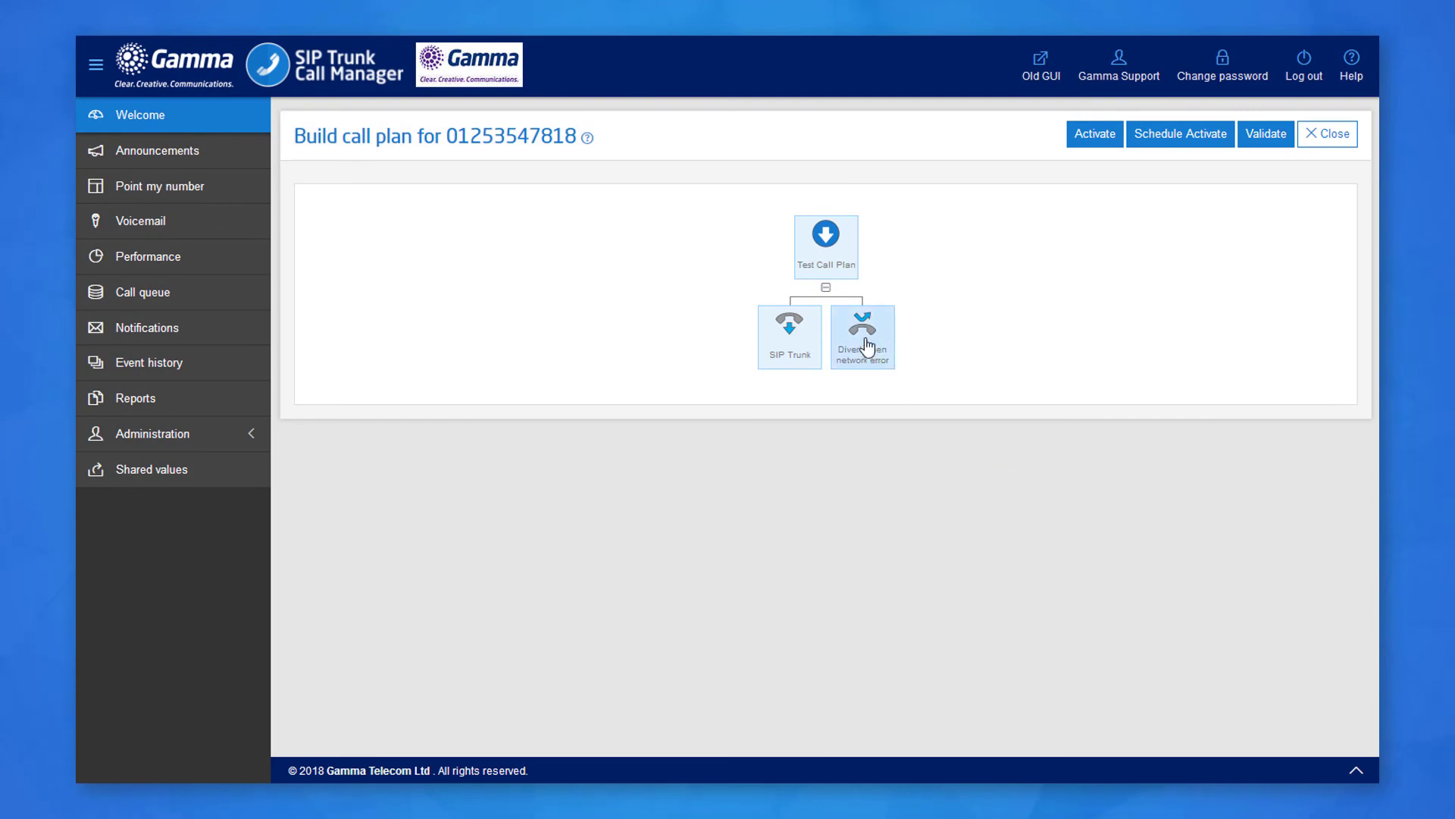
# Add a Voicemail to email node under the network-error divert and enter the recipient's e-mail address.
pyautogui.click(865, 357)
pyautogui.click(862, 360)
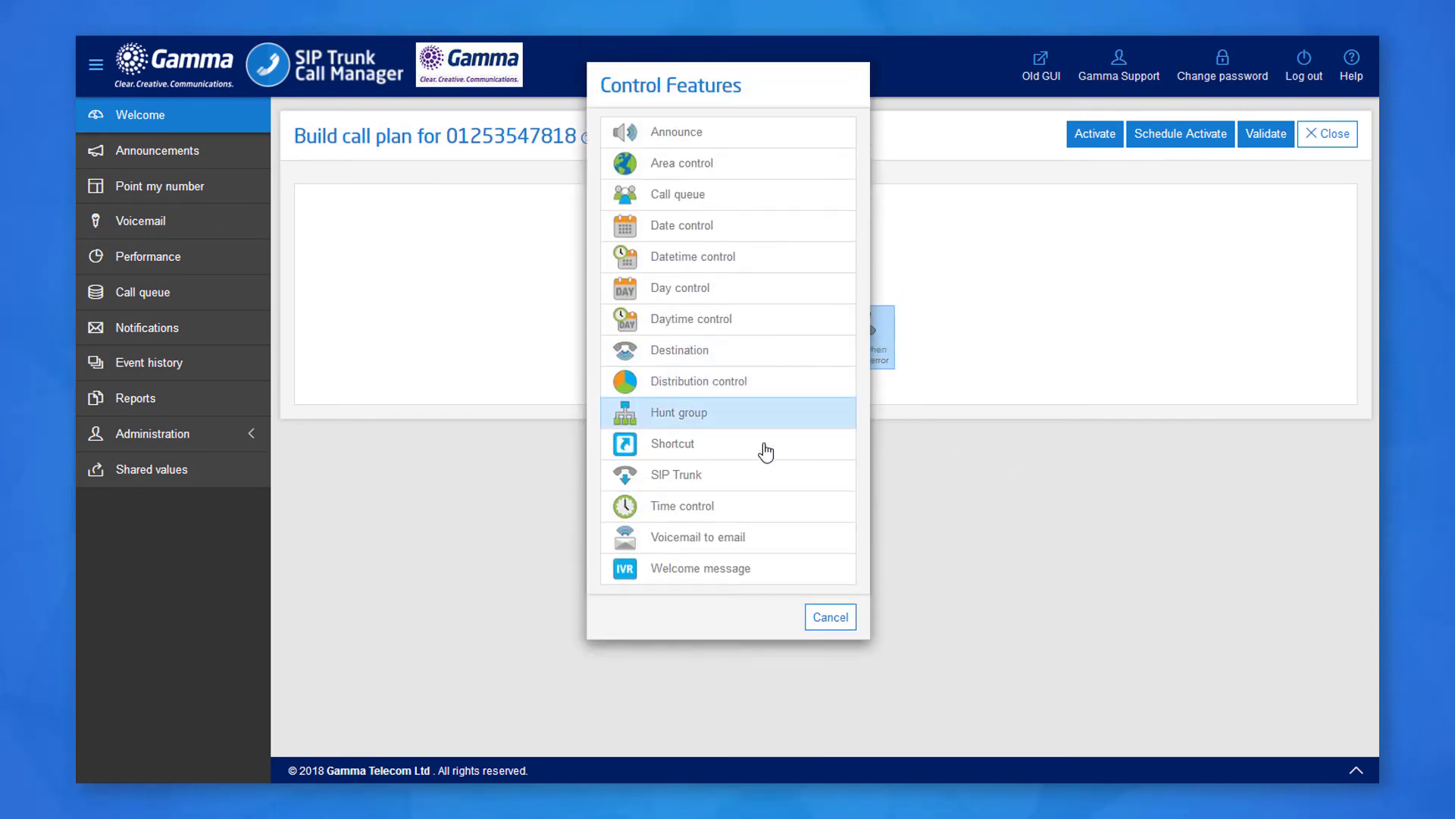
pyautogui.click(730, 538)
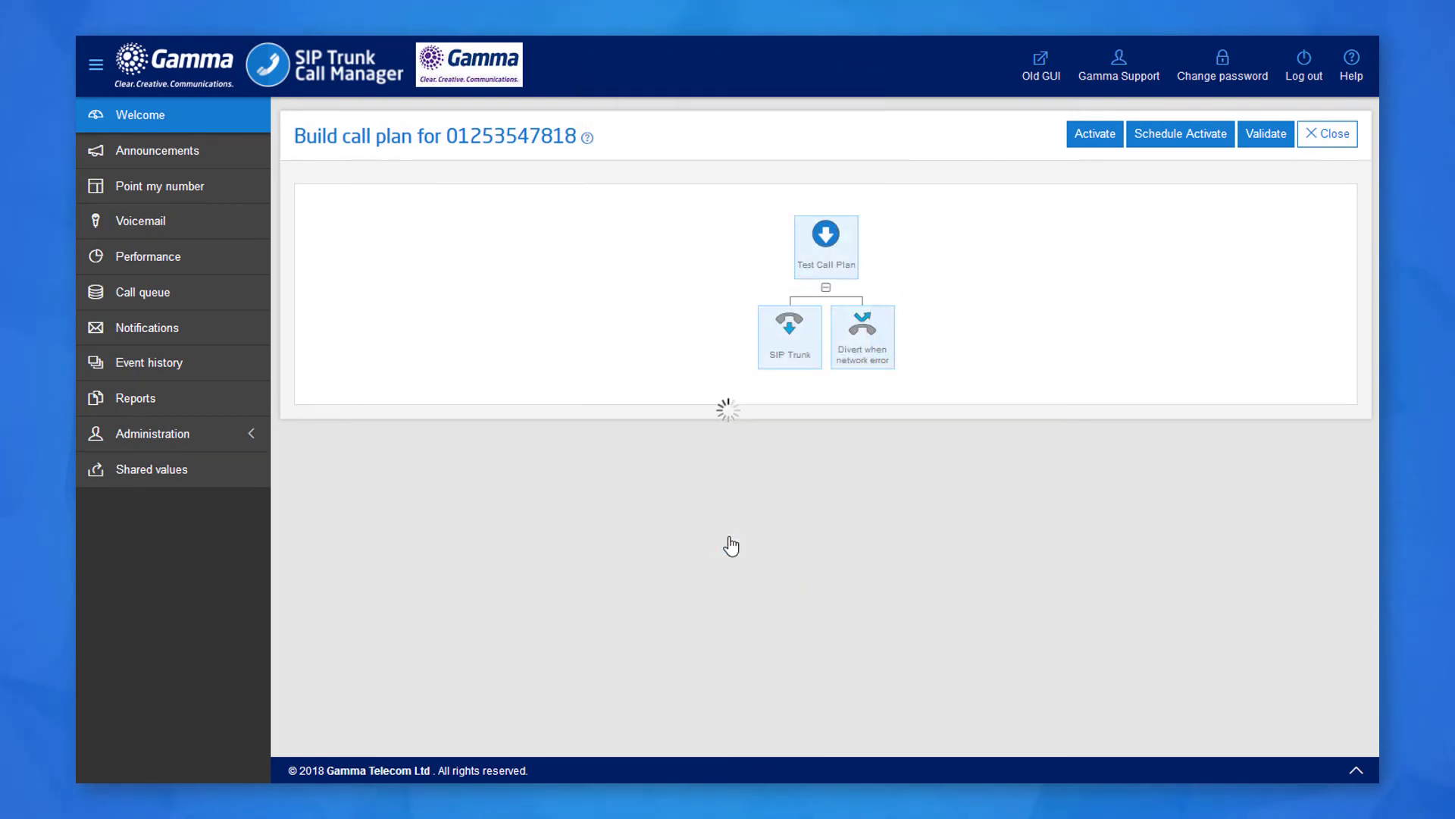
pyautogui.click(869, 455)
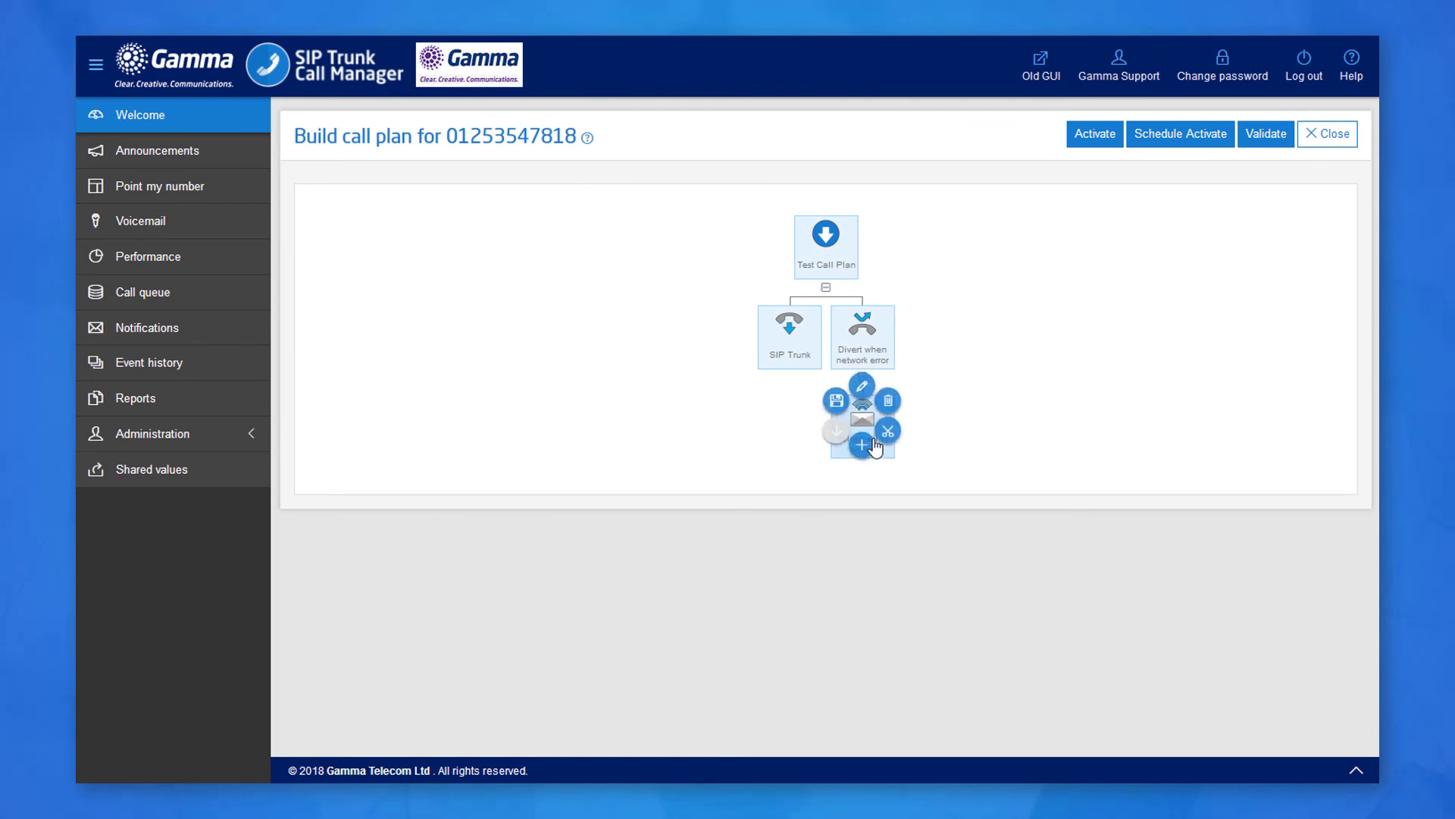
pyautogui.click(862, 383)
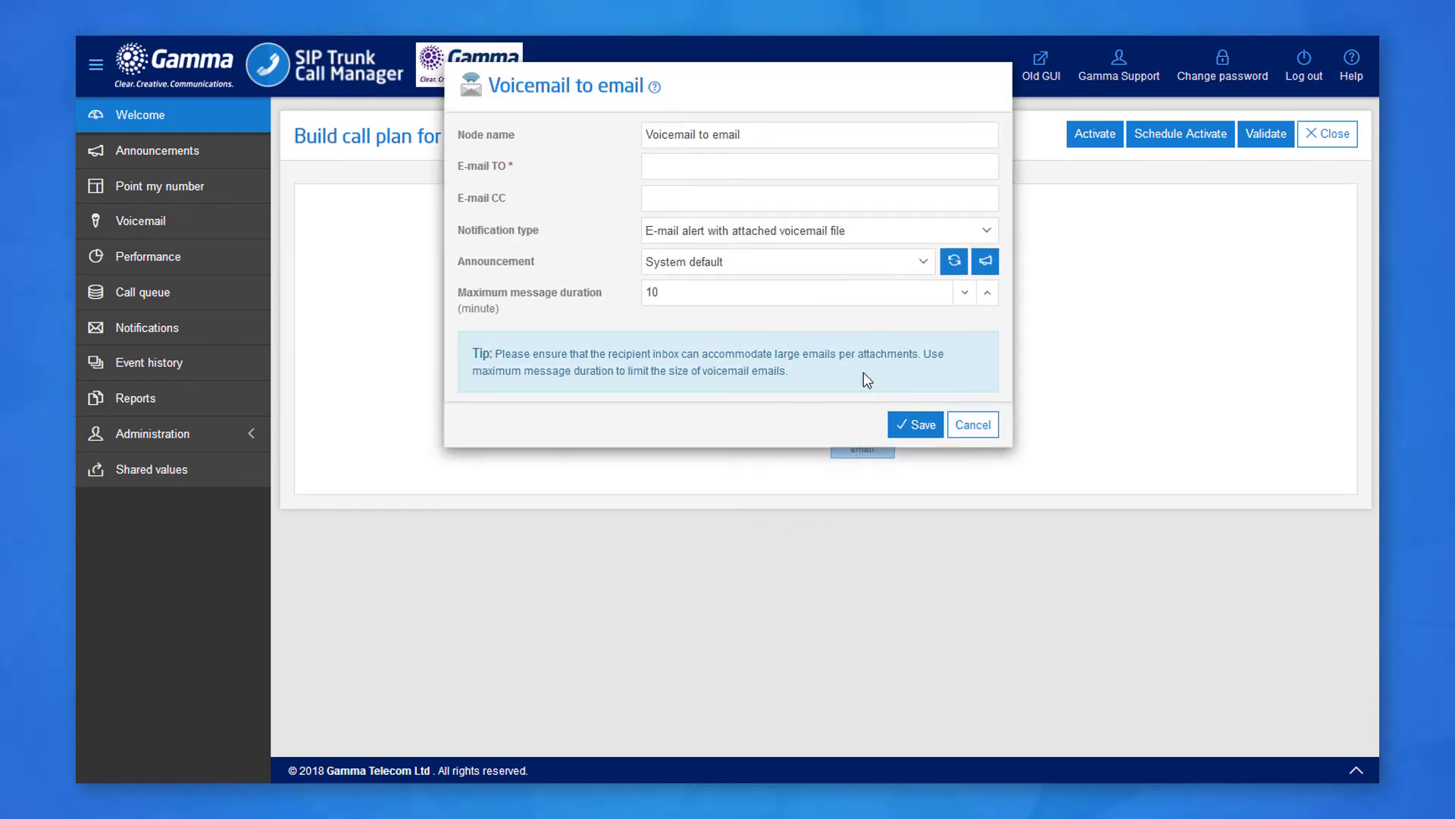
pyautogui.click(909, 163)
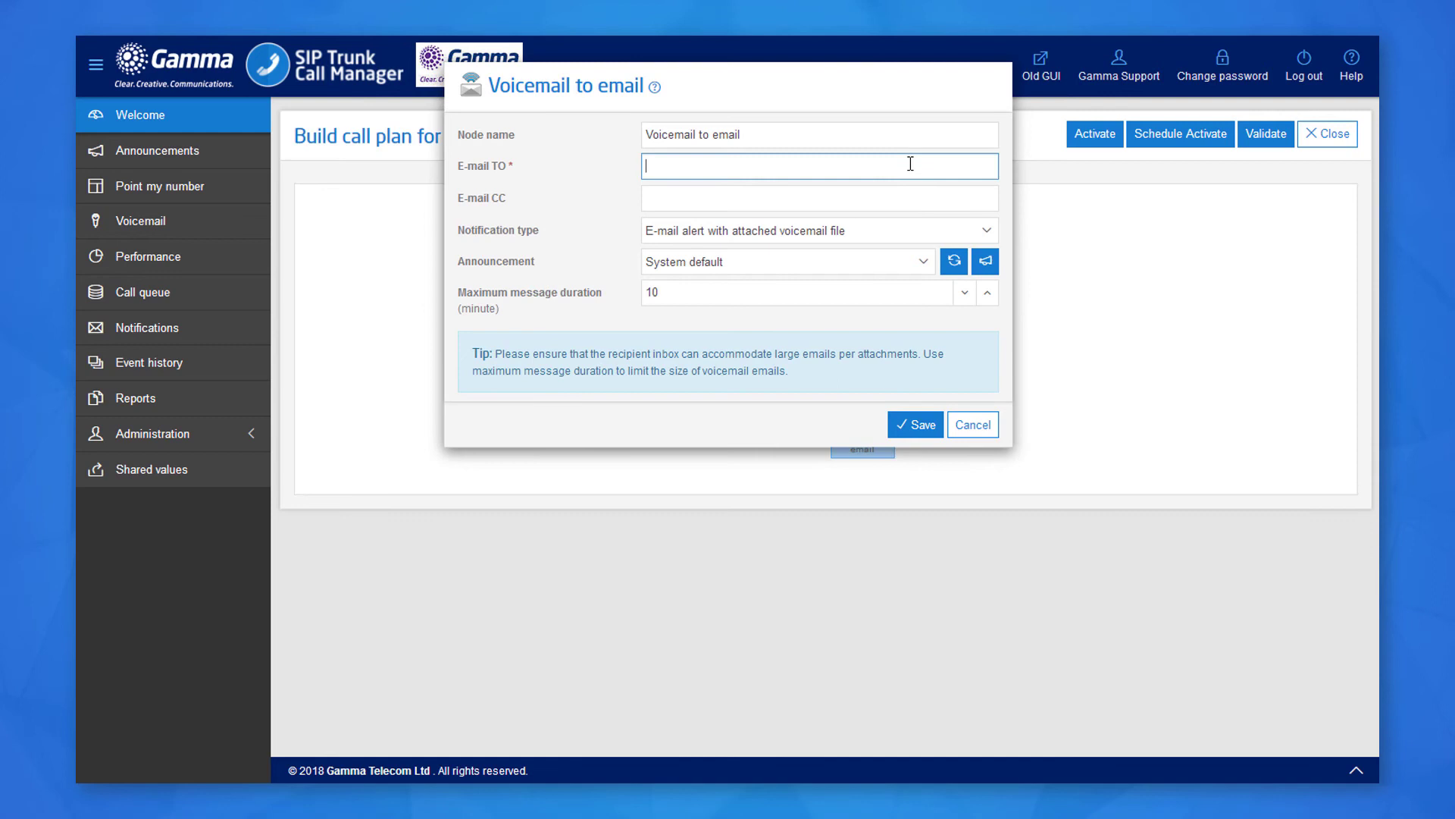
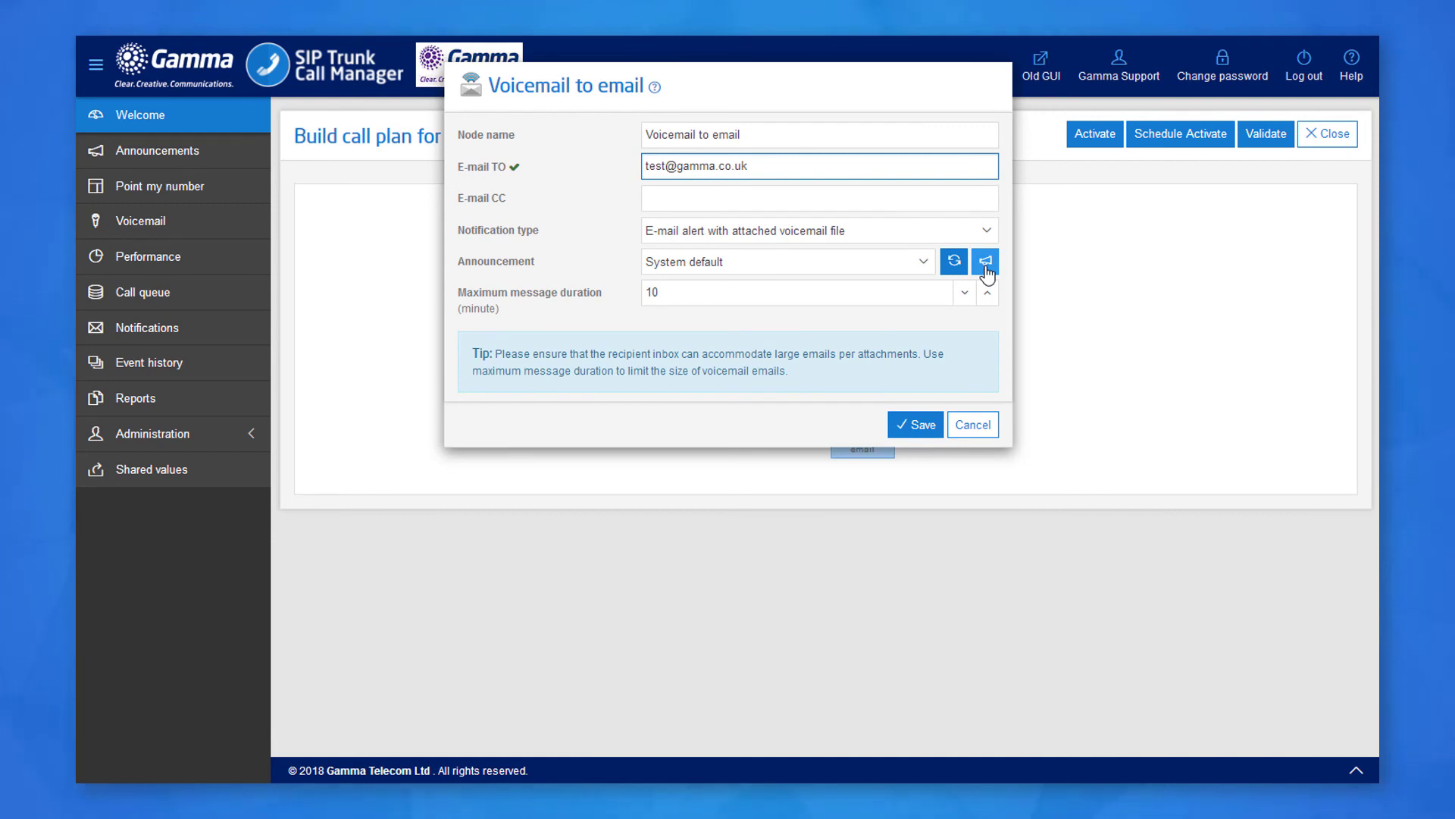
# Add a new announcement 'Test File 2' using the audio file Bumper_Tag.mp3 and upload it.
pyautogui.click(985, 263)
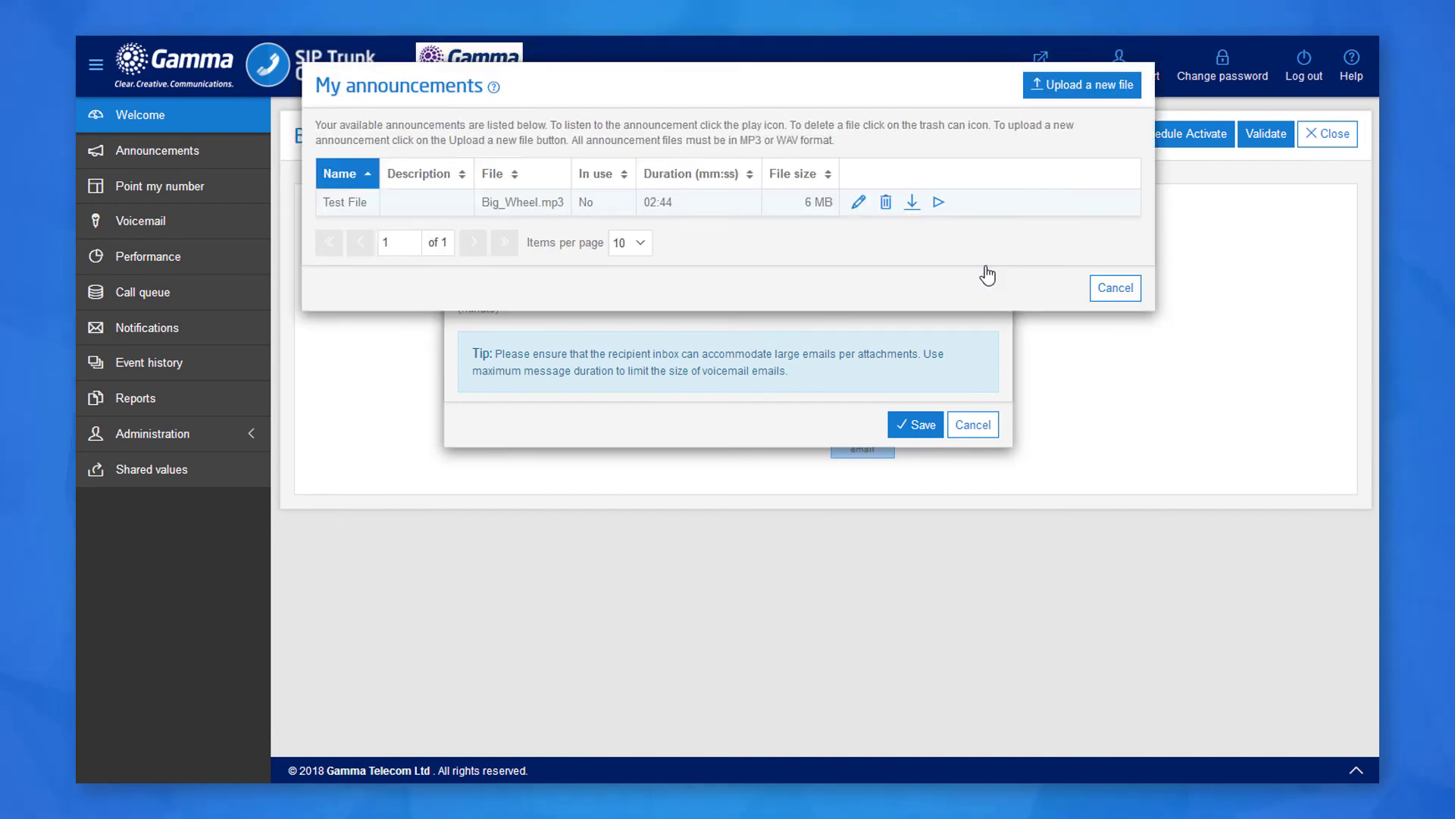
pyautogui.click(1050, 85)
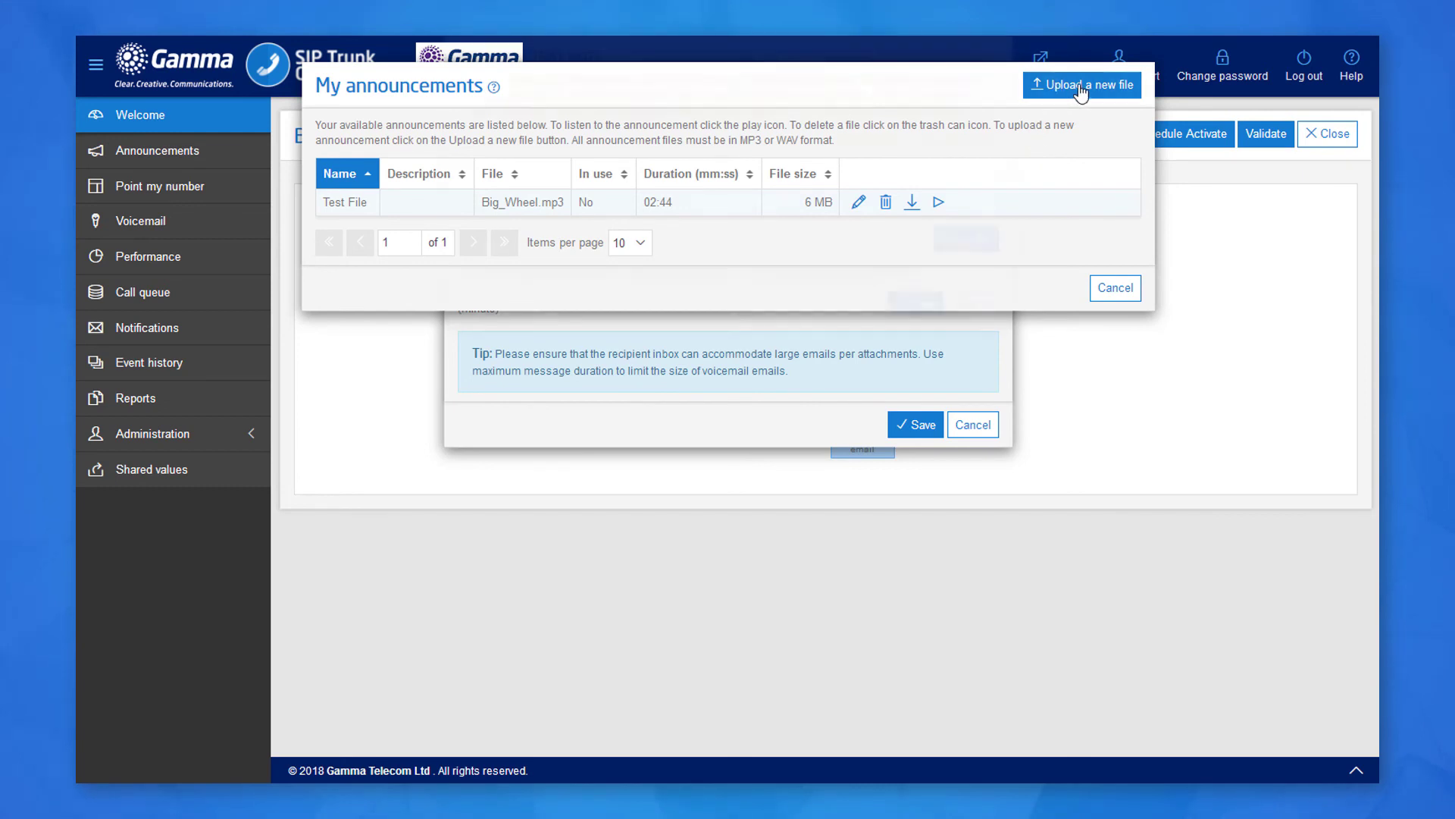
pyautogui.write('Te')
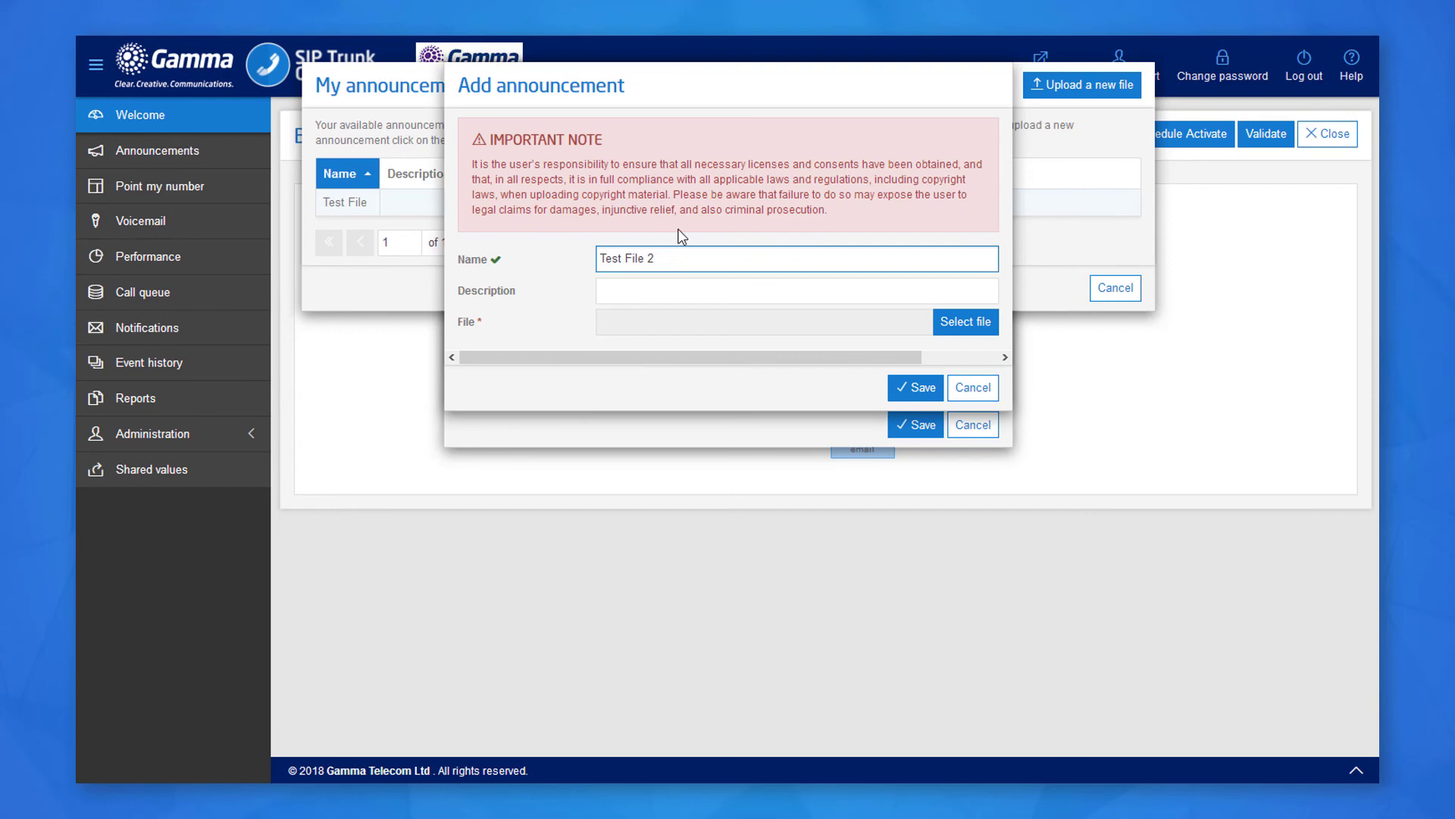
pyautogui.write('st File 2')
pyautogui.click(940, 322)
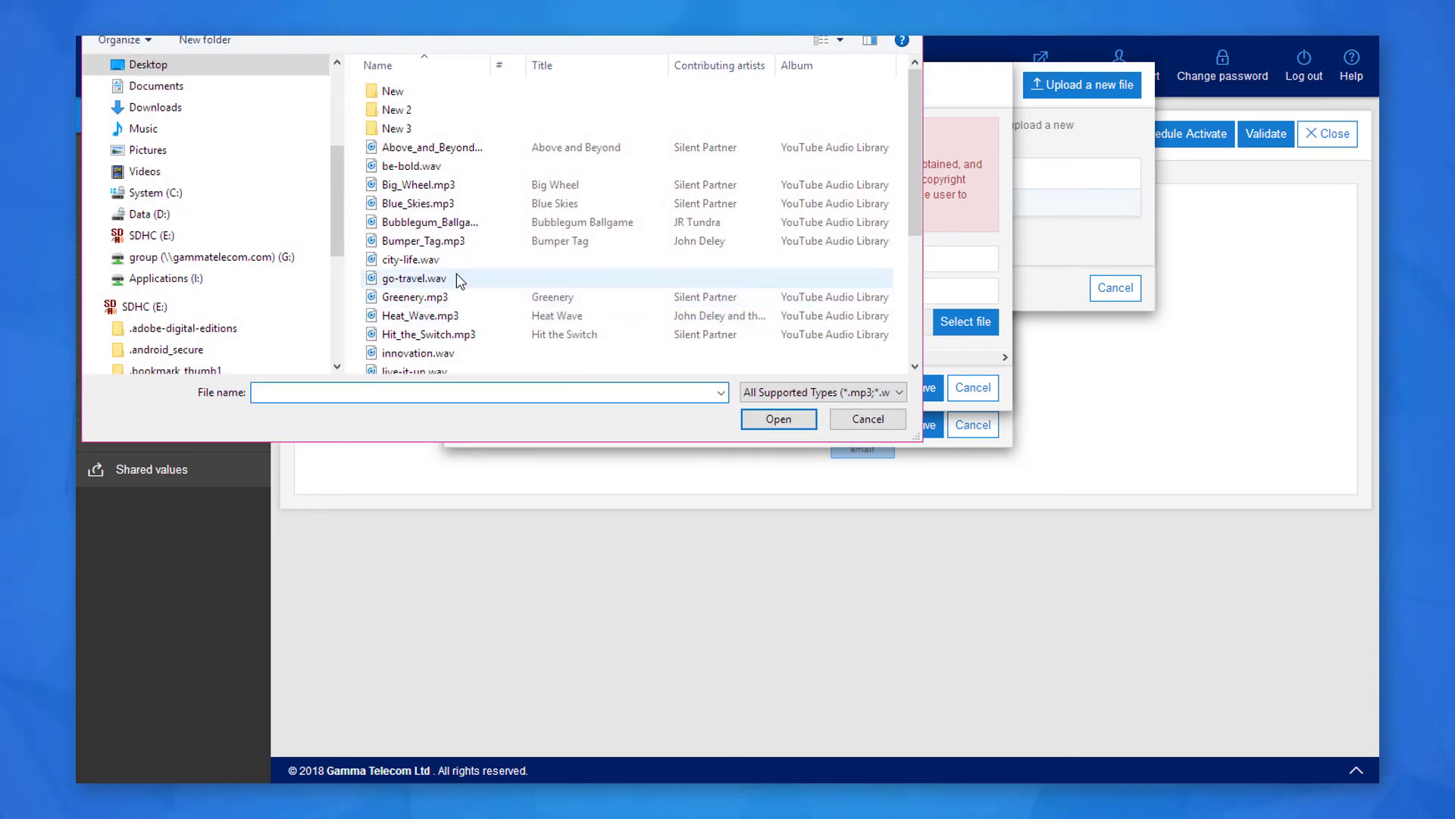
pyautogui.doubleClick(455, 241)
pyautogui.click(928, 387)
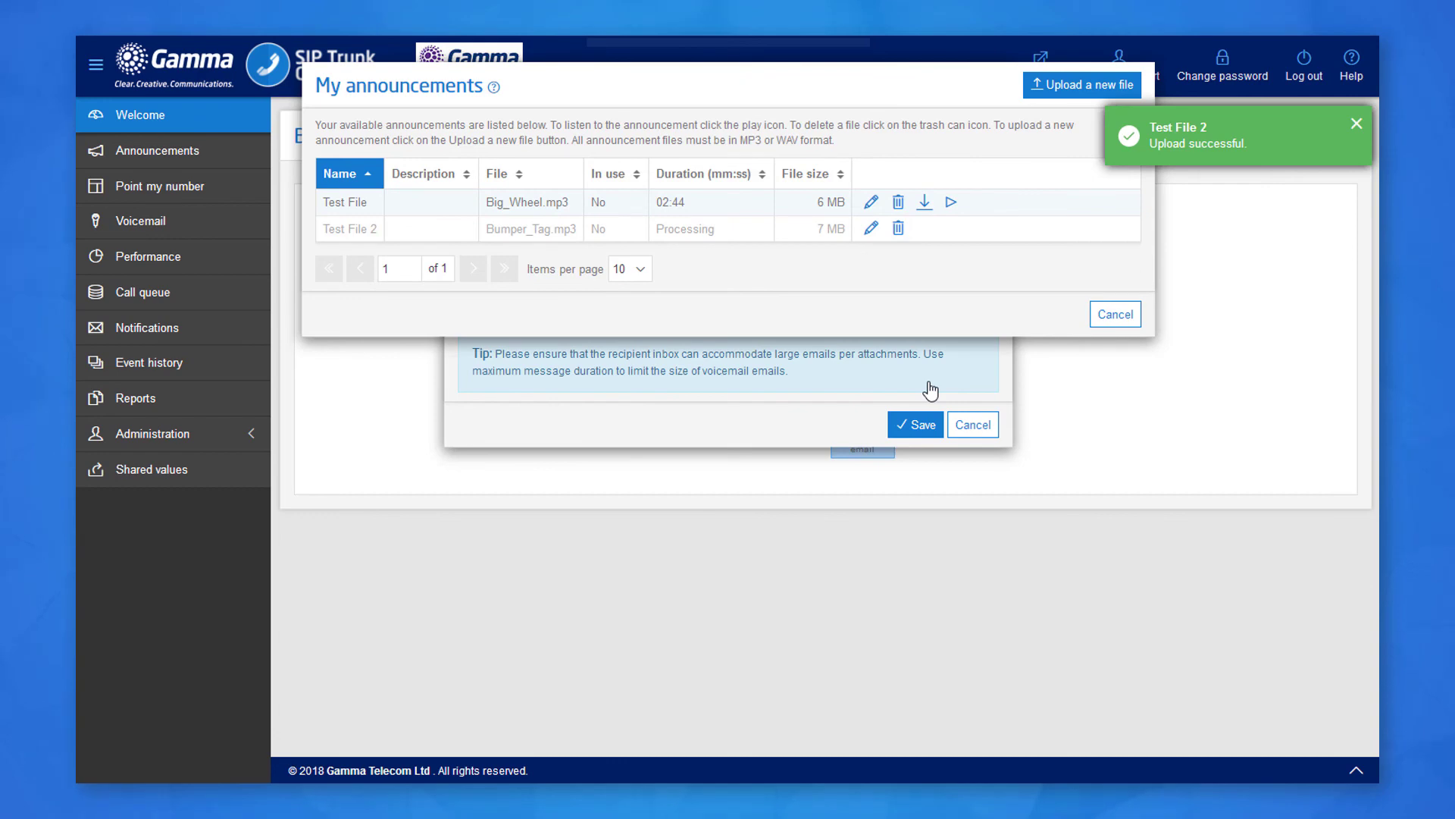
# Refresh the announcements, pick Test File 2 for the Voicemail to email node, and save.
pyautogui.click(1113, 316)
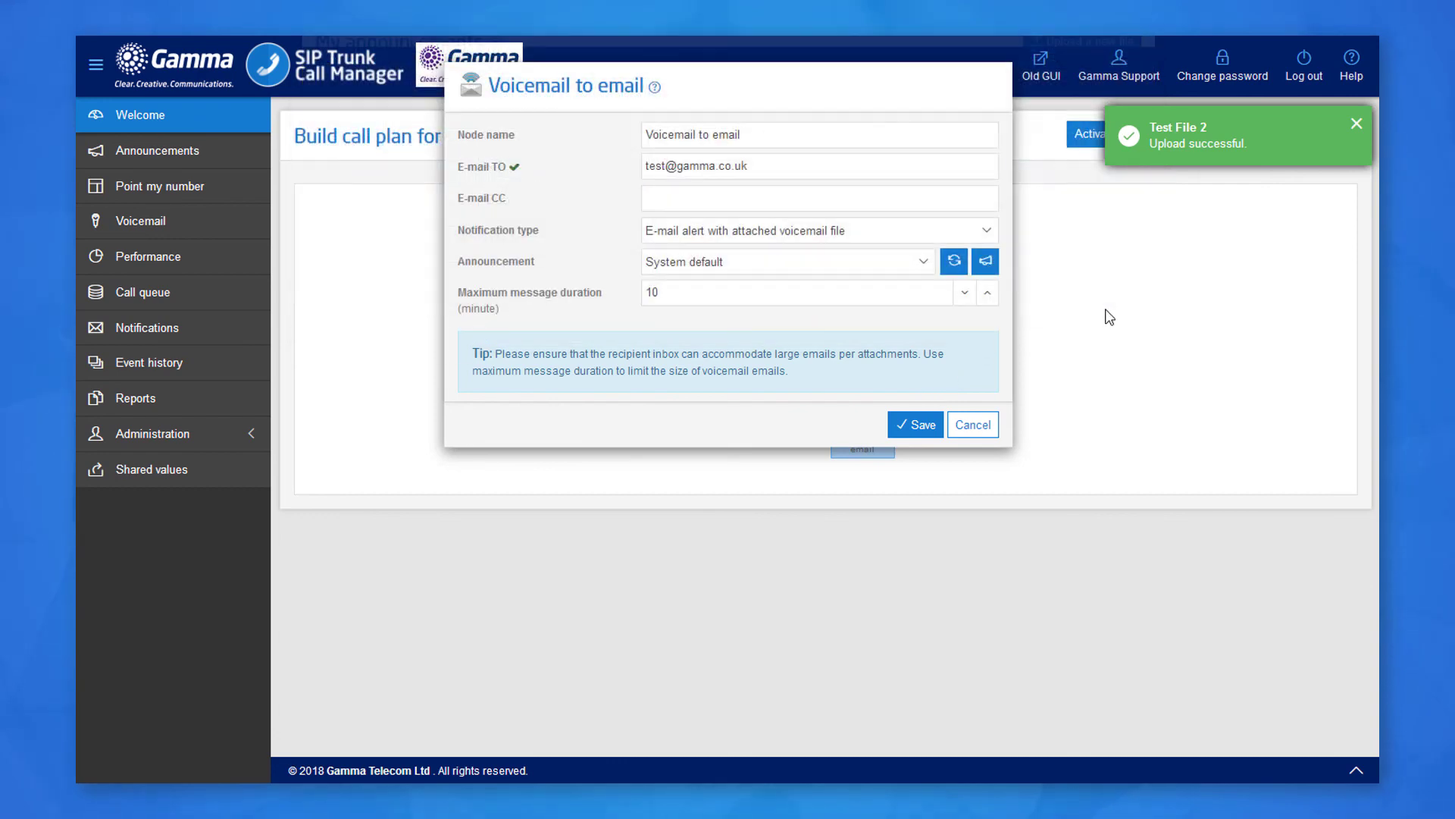
pyautogui.click(955, 264)
pyautogui.click(923, 262)
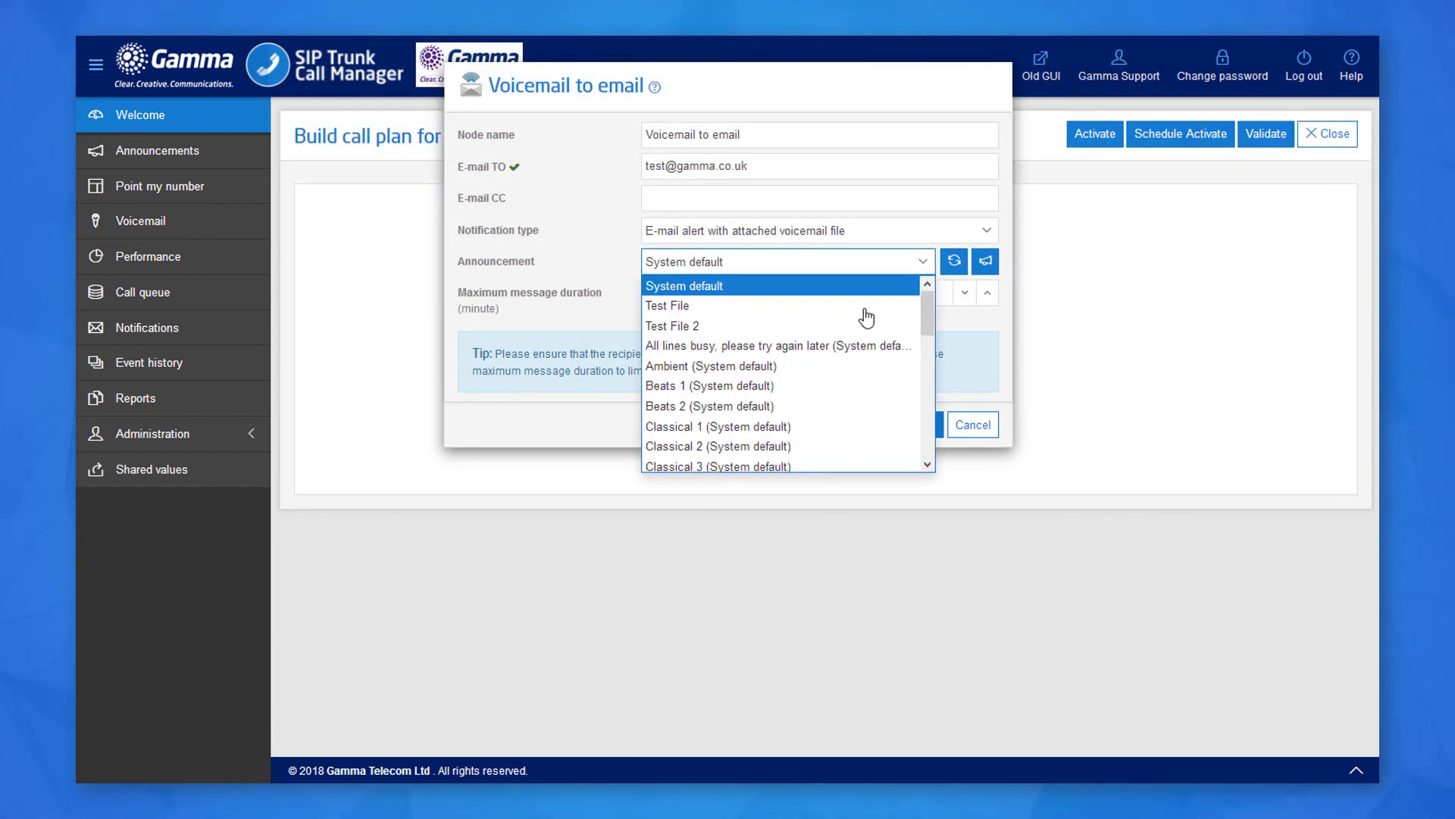
pyautogui.click(856, 332)
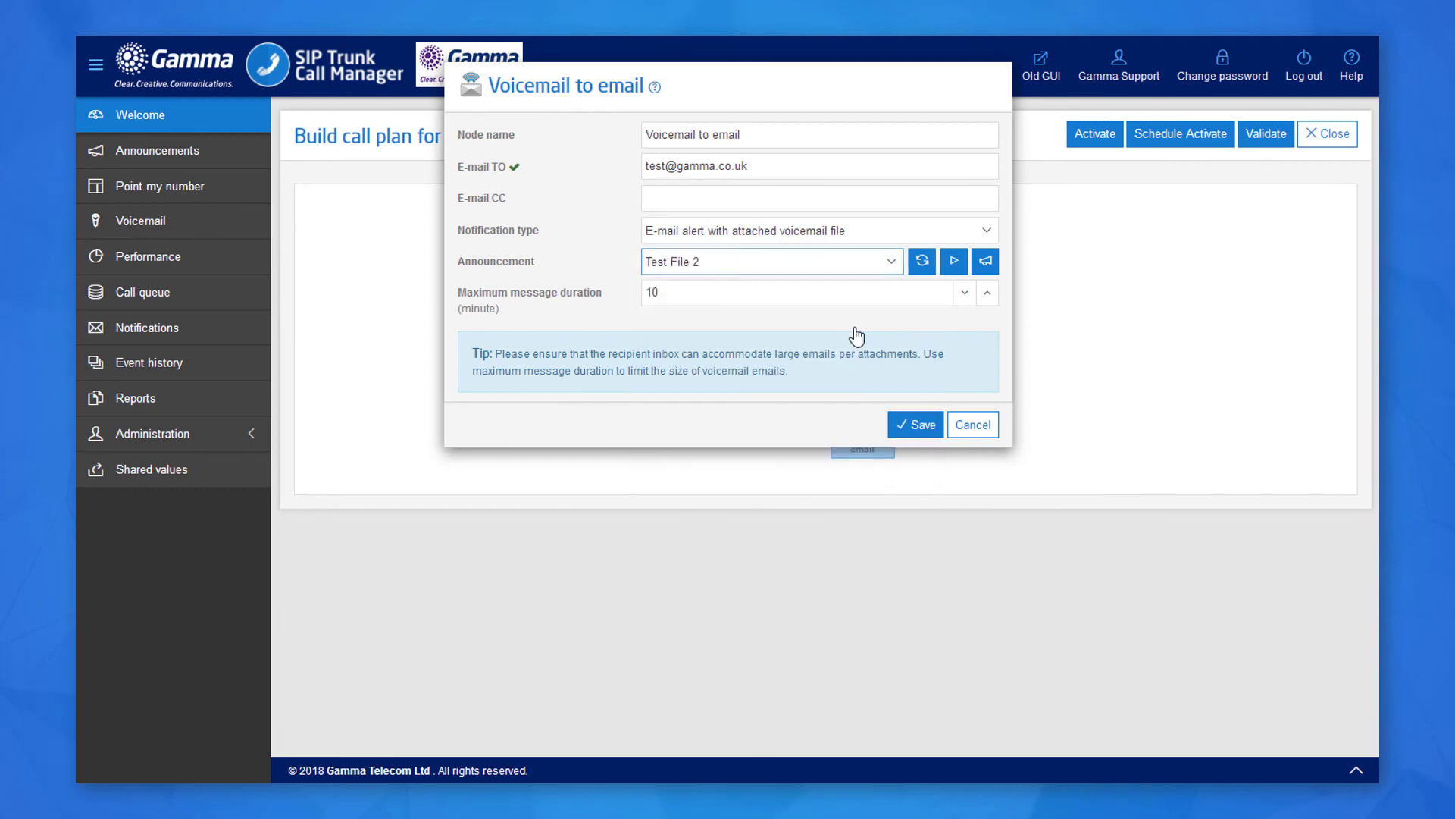
pyautogui.click(919, 431)
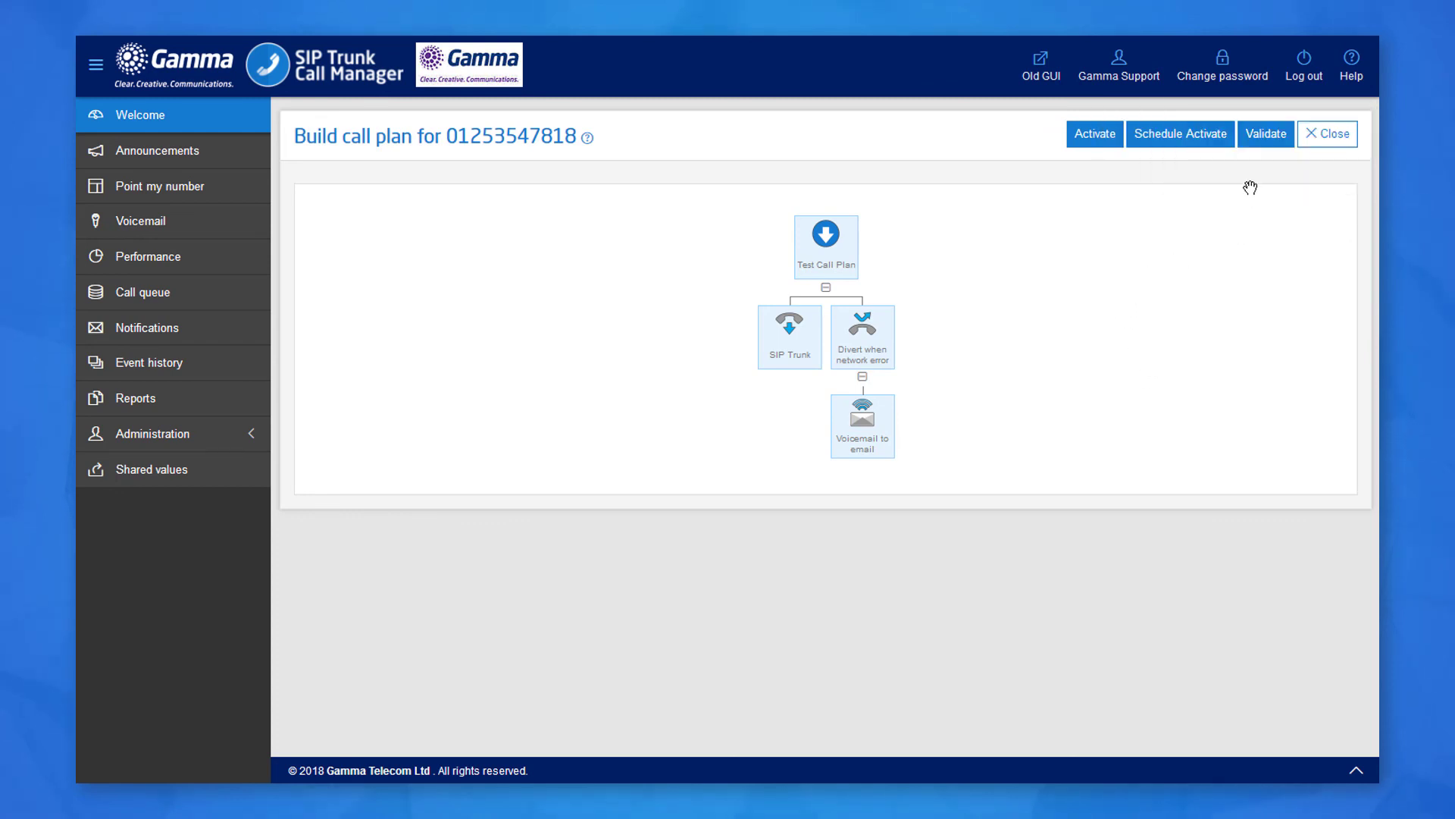
# Validate Test Call Plan again without errors and start closing it.
pyautogui.click(1260, 138)
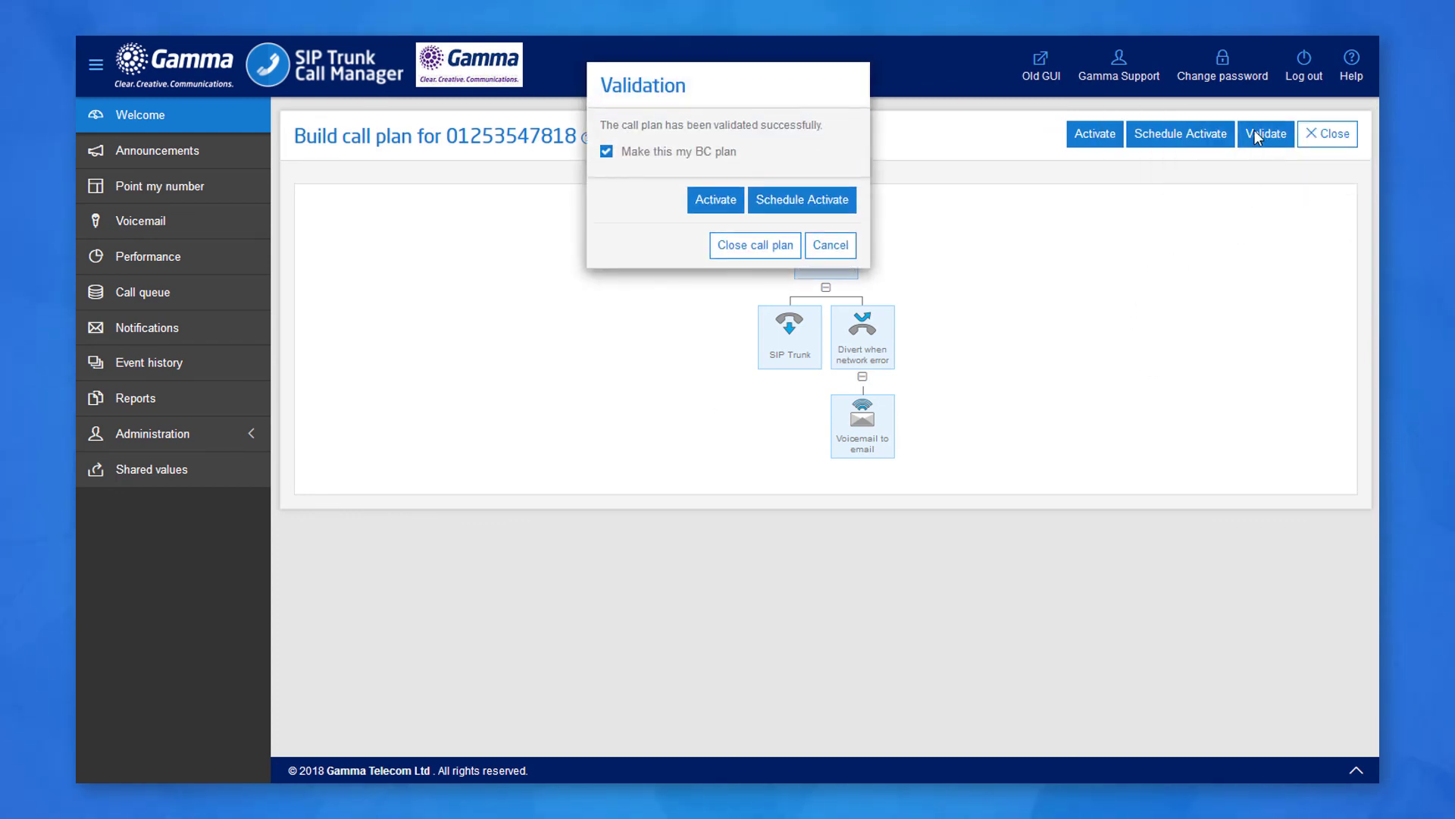
pyautogui.click(742, 246)
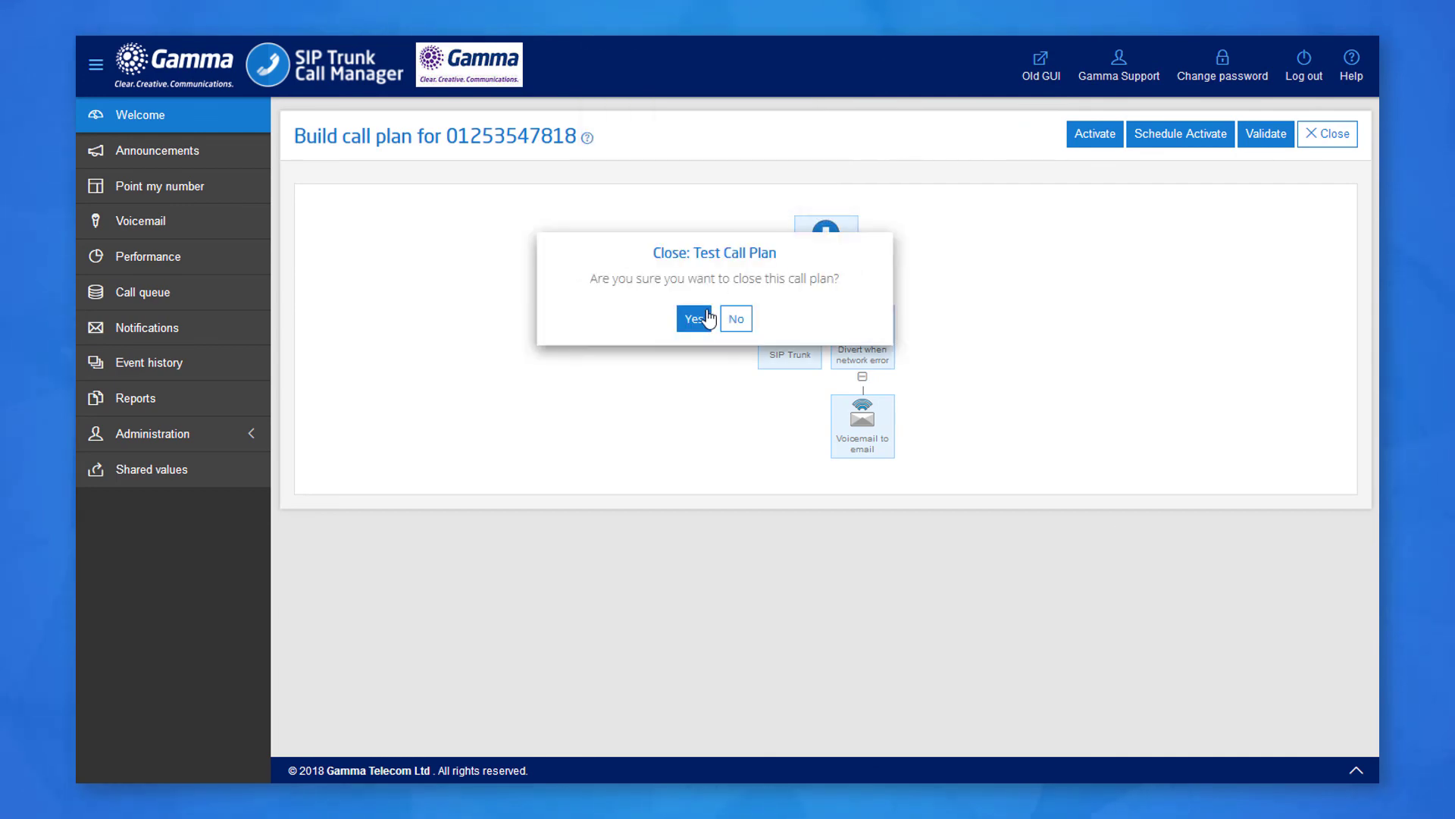